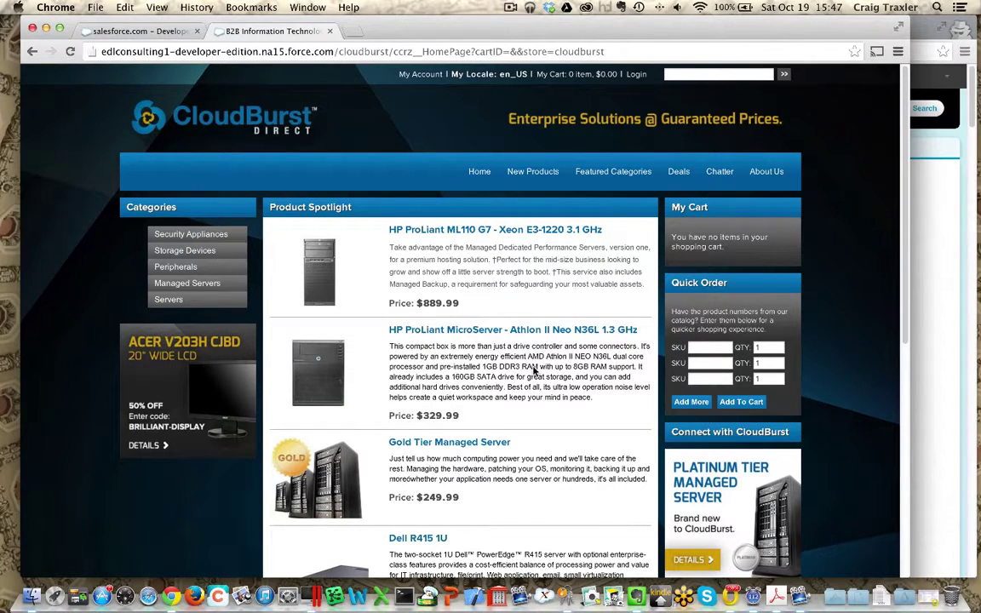
Log in to the CloudBurst storefront as an existing customer with the customer's e-mail and account password
{"action": "left_click", "coordinate": [636, 74]}
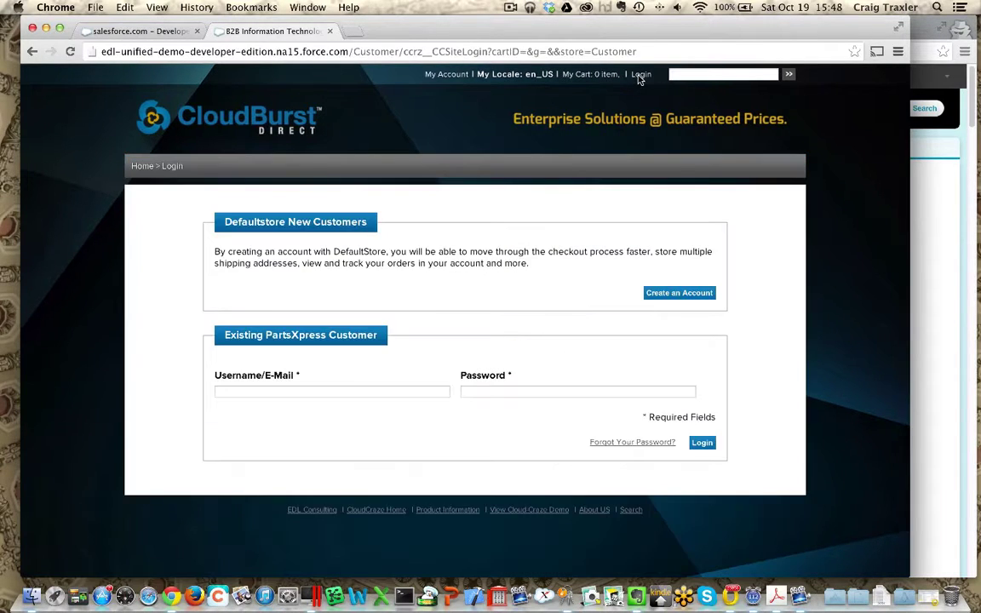
{"action": "left_click", "coordinate": [382, 392]}
{"action": "type", "text": "cre"}
{"action": "key", "text": "Down"}
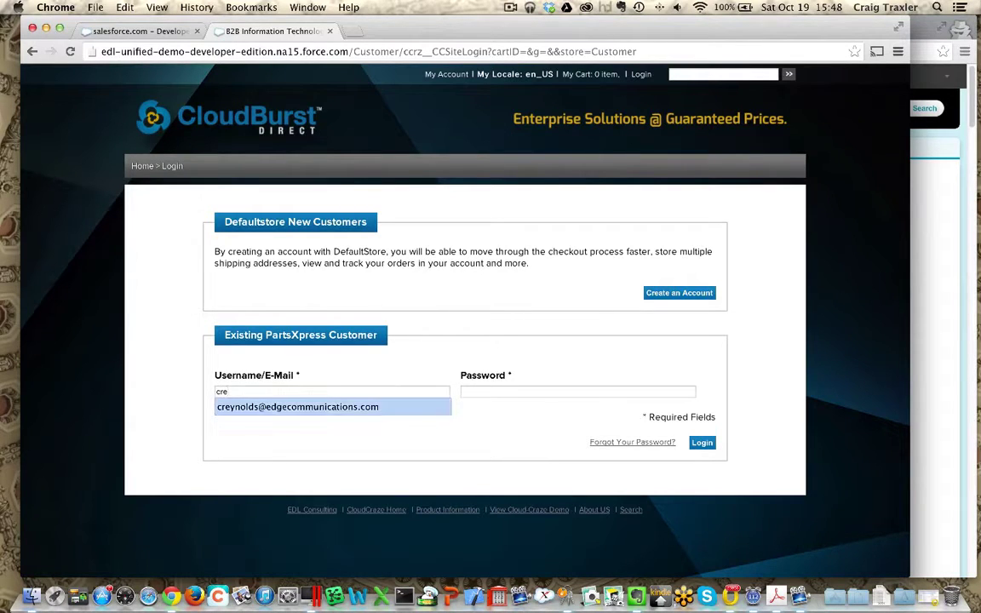
{"action": "key", "text": "Tab"}
{"action": "type", "text": "***"}
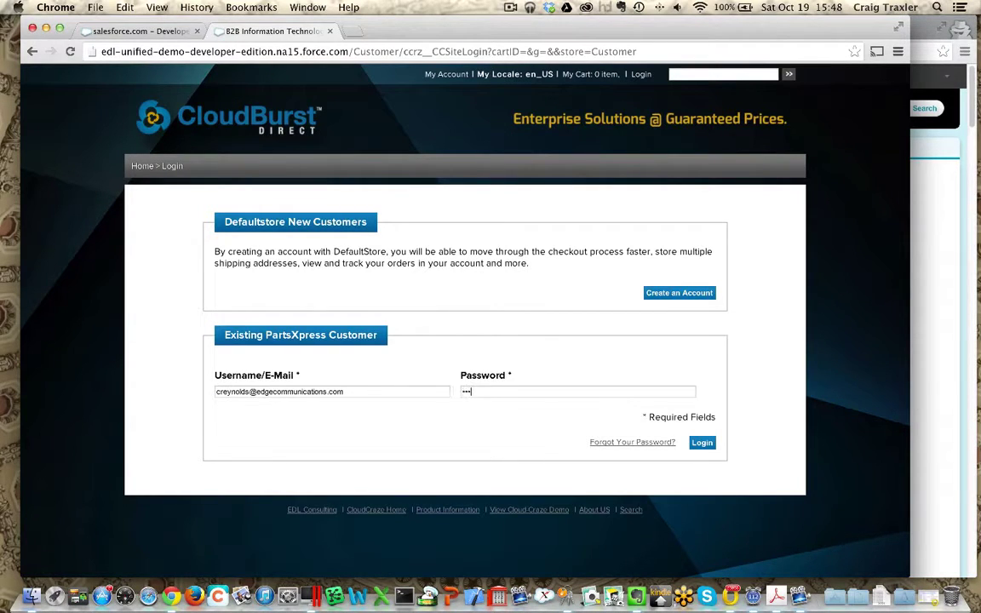
{"action": "type", "text": "****"}
{"action": "left_click", "coordinate": [700, 441]}
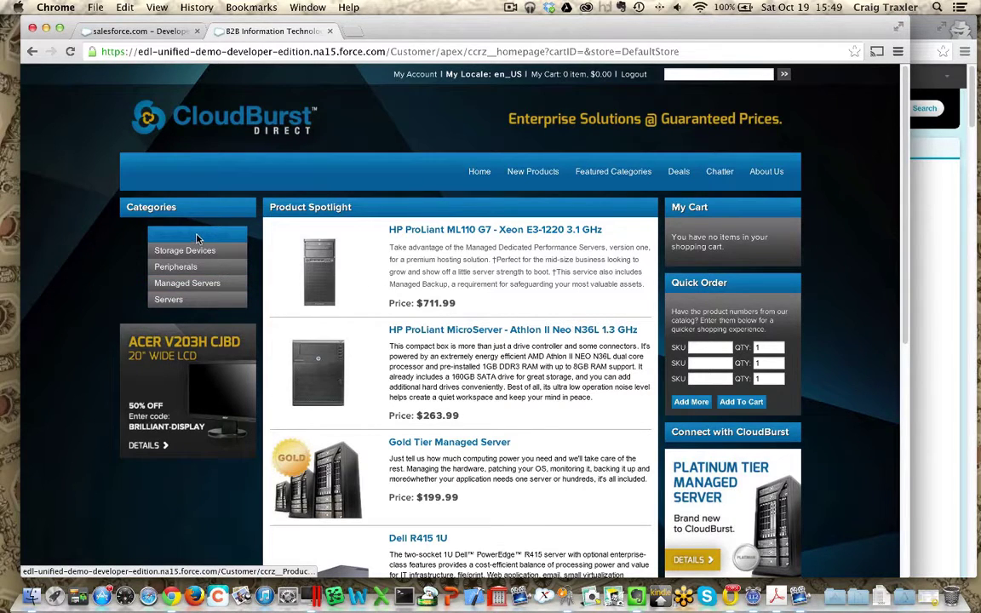
Browse the Security Appliances product list and return to the storefront home page
{"action": "left_click", "coordinate": [225, 258]}
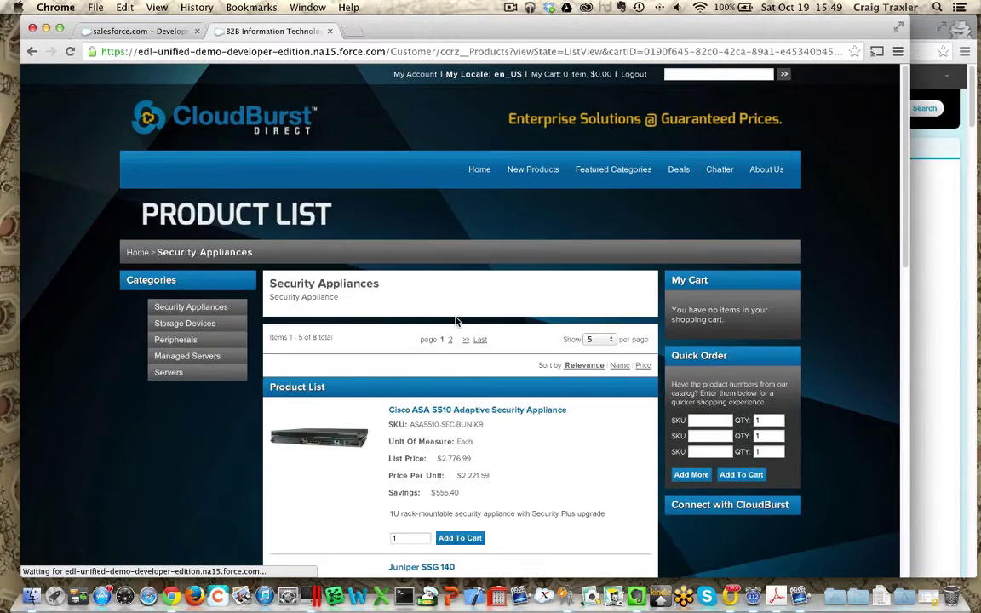
{"action": "scroll", "coordinate": [493, 385], "scroll_direction": "down", "scroll_amount": 3}
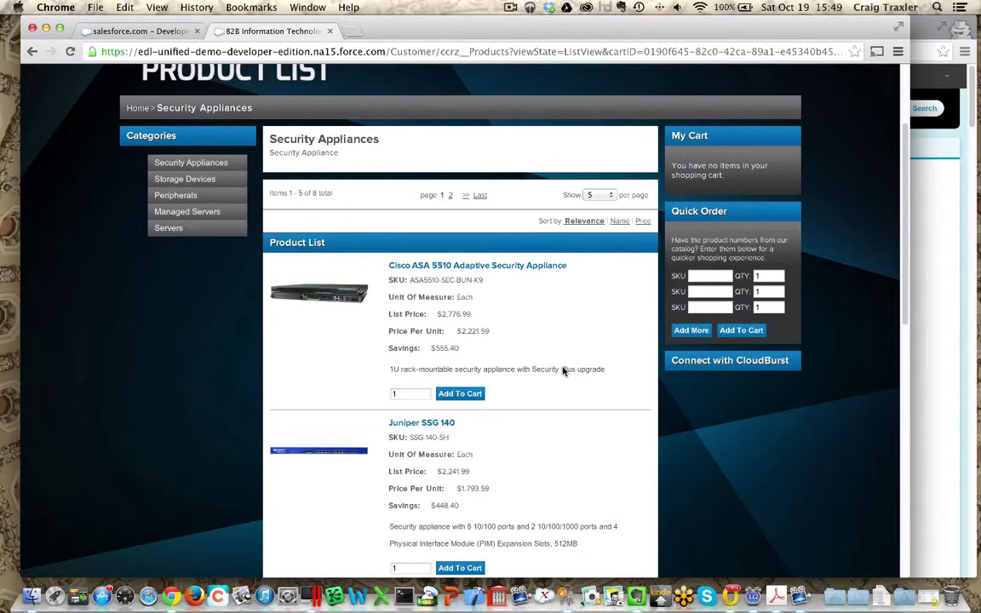
{"action": "scroll", "coordinate": [562, 371], "scroll_direction": "up", "scroll_amount": 3}
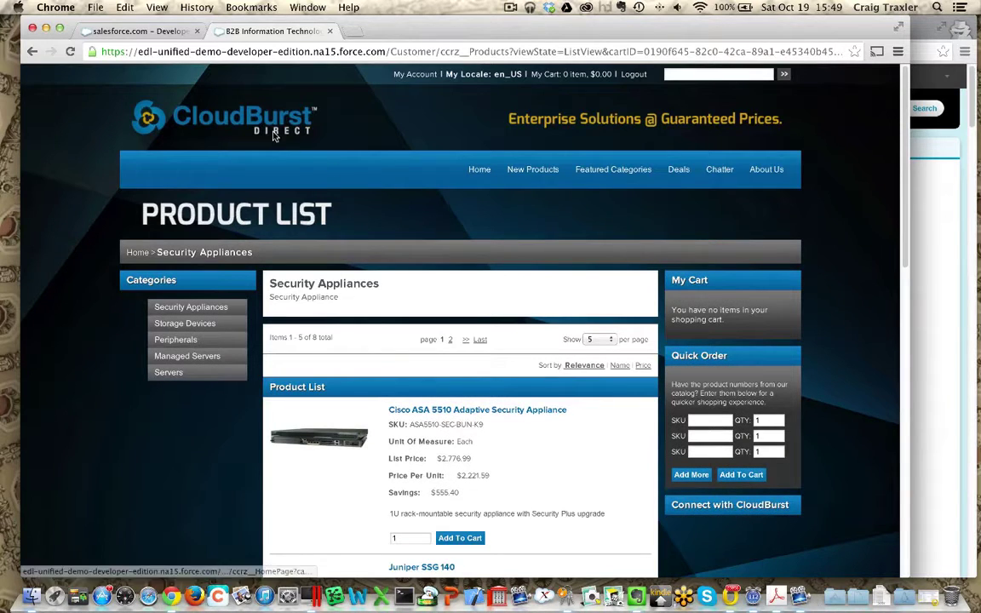
{"action": "left_click", "coordinate": [247, 117]}
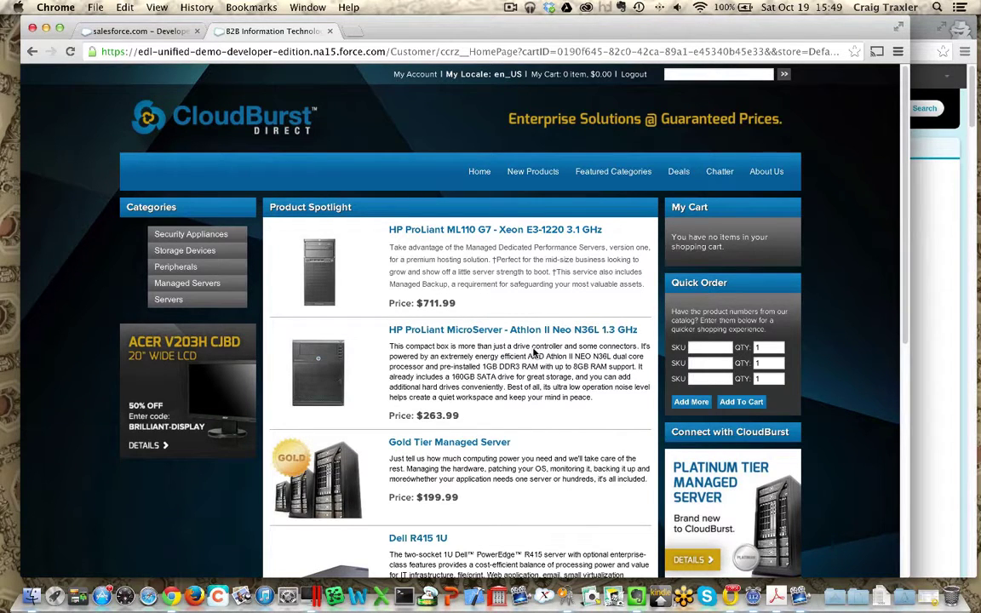
Request a quote for the Dell R415 1U with the comment "Please configure this product for use as an application server"
{"action": "scroll", "coordinate": [534, 352], "scroll_direction": "down", "scroll_amount": 4}
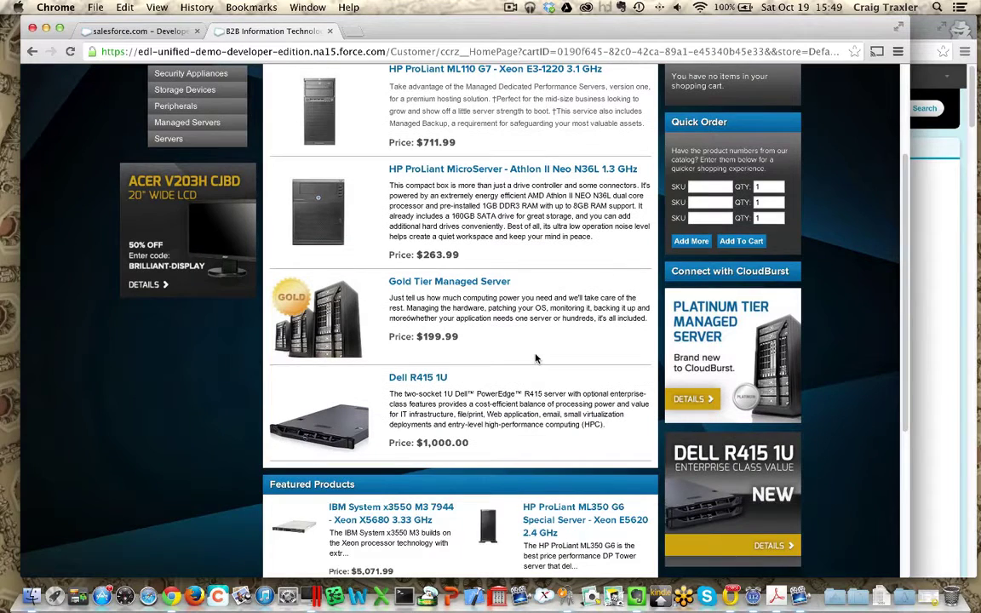
{"action": "left_click", "coordinate": [695, 456]}
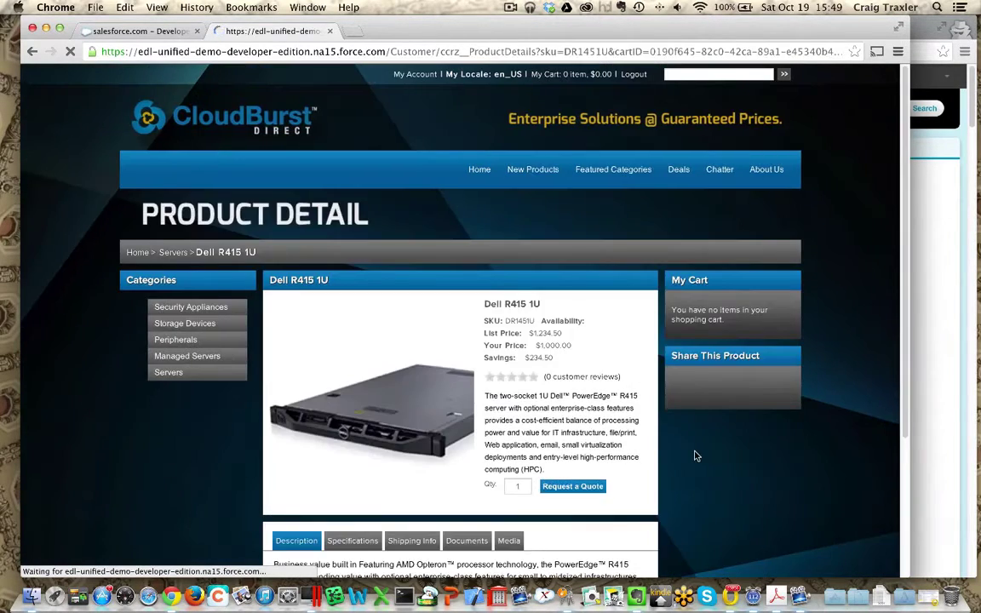
{"action": "left_click", "coordinate": [570, 489]}
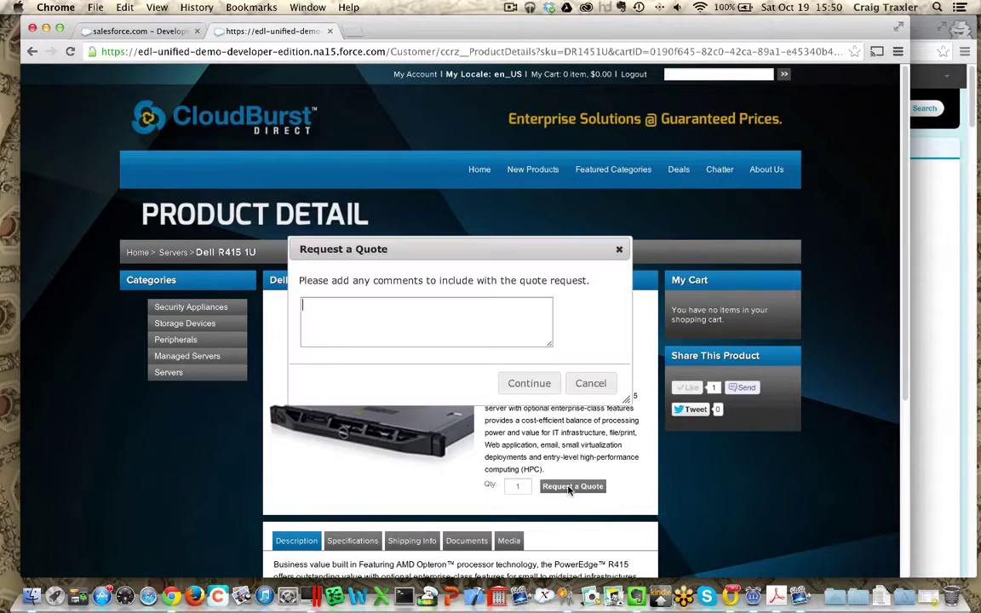
{"action": "left_click", "coordinate": [520, 321]}
{"action": "type", "text": "Please configure this product f"}
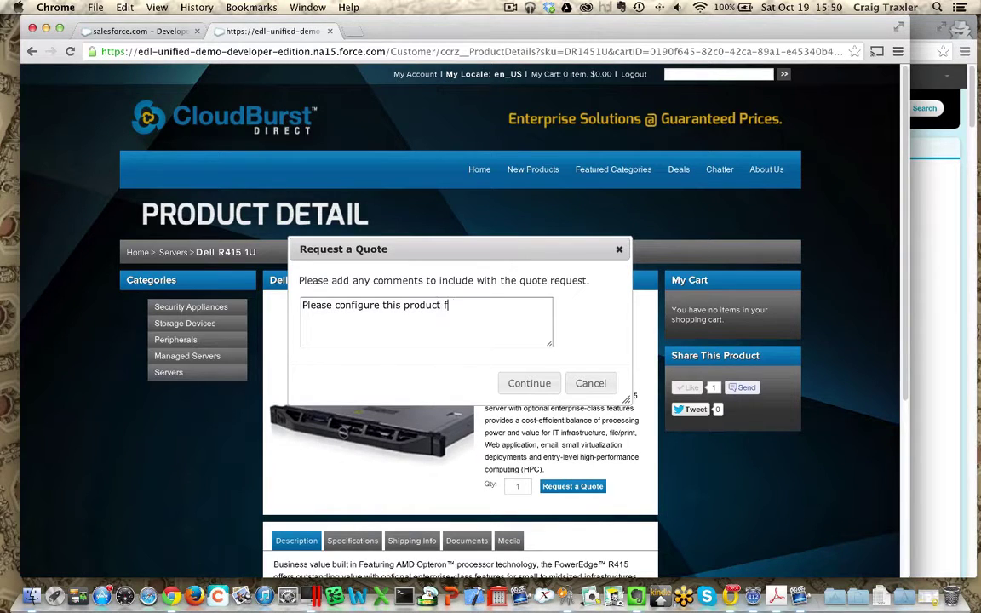
{"action": "type", "text": "or use as an application server"}
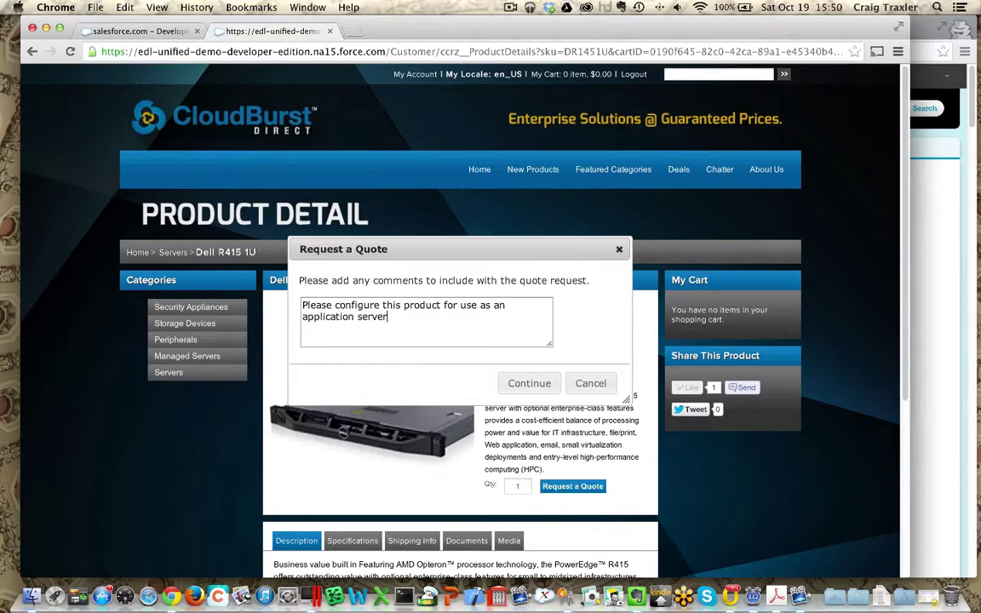
{"action": "left_click", "coordinate": [528, 383]}
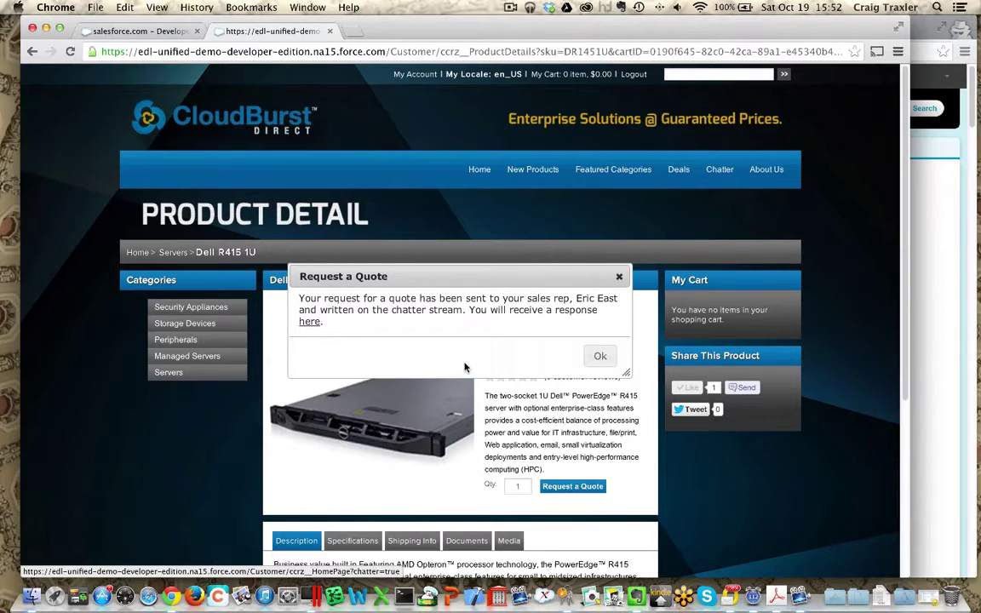
Open the storefront's Chatter feed from the quote confirmation and examine the customer comments in the newest quote request post
{"action": "left_click", "coordinate": [310, 322]}
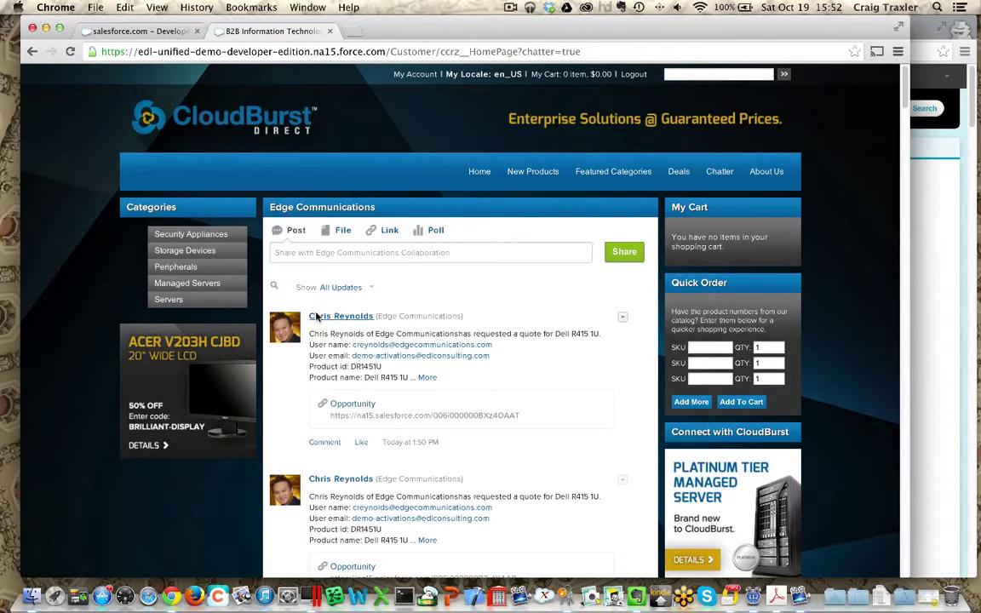
{"action": "left_click", "coordinate": [426, 378]}
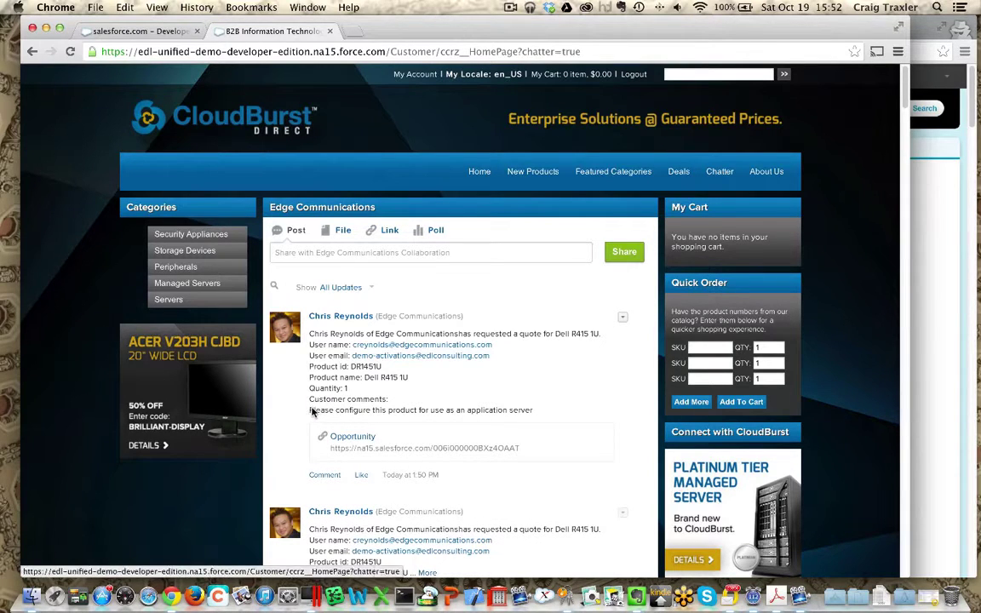
{"action": "left_click_drag", "start_coordinate": [314, 410], "coordinate": [534, 412]}
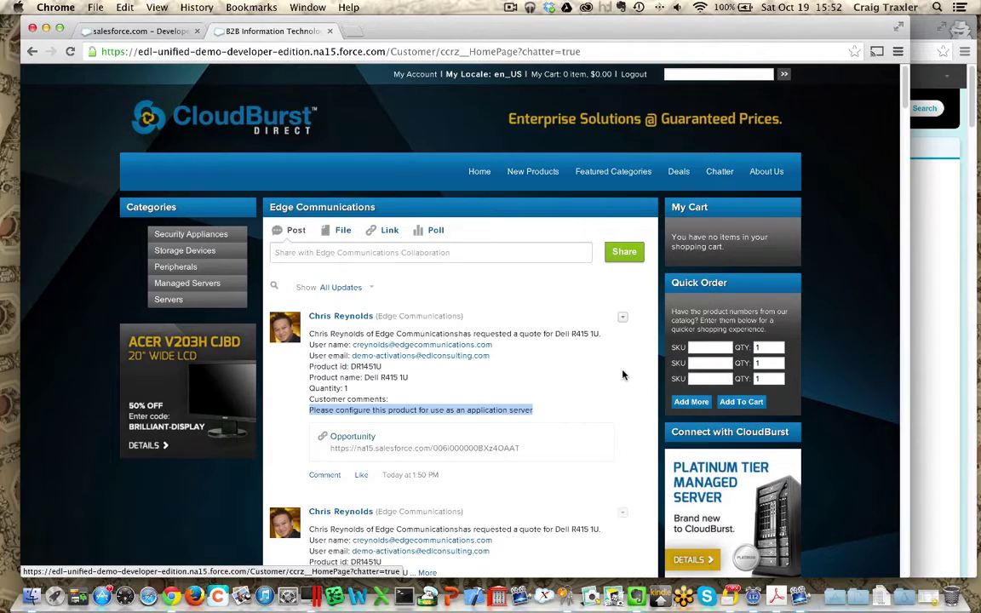
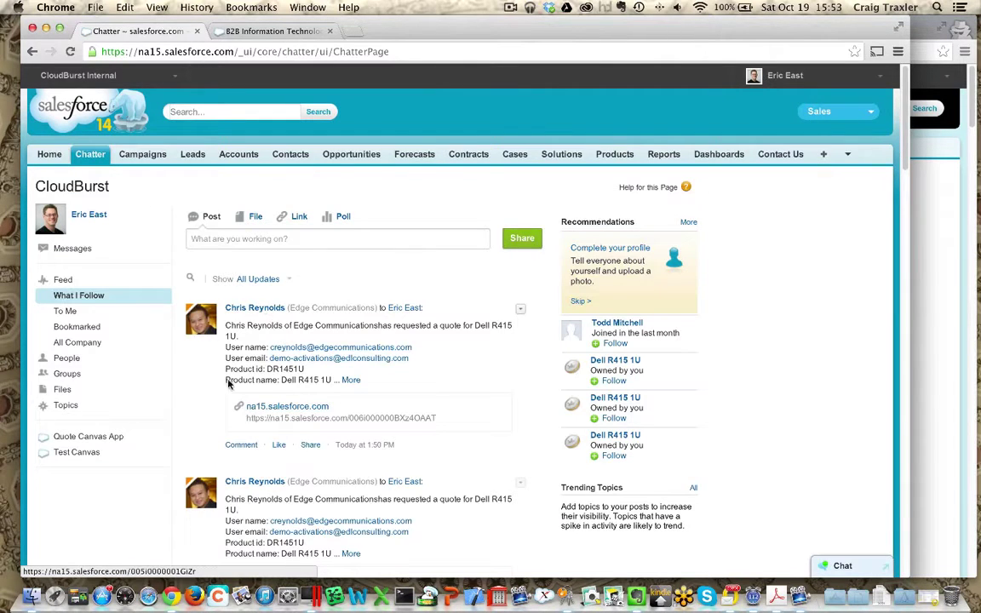
In Salesforce Chatter, expand the newest Dell R415 1U quote request, open its linked opportunity, and review the details and related lists
{"action": "left_click", "coordinate": [350, 380]}
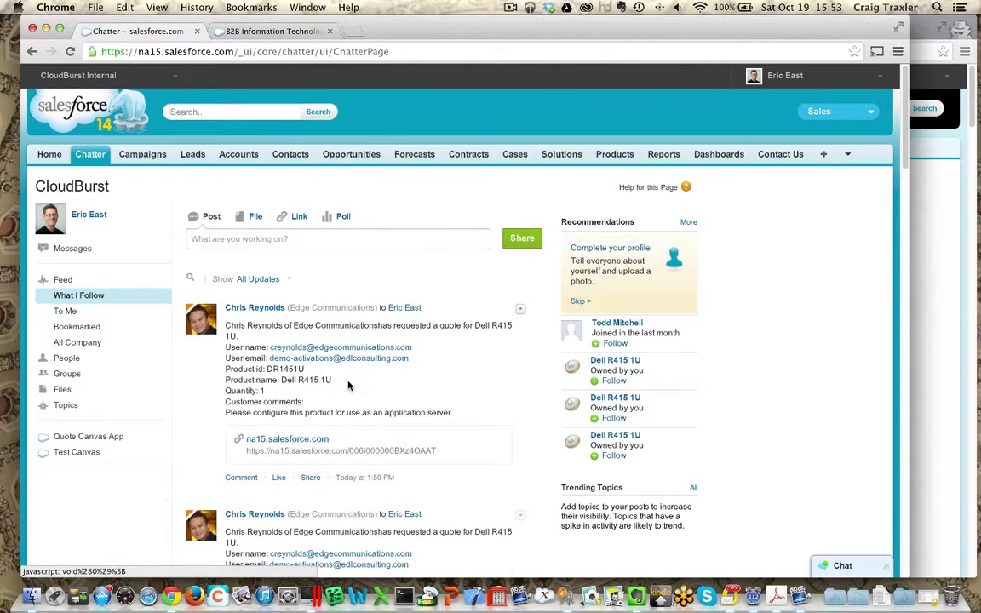
{"action": "left_click", "coordinate": [266, 441]}
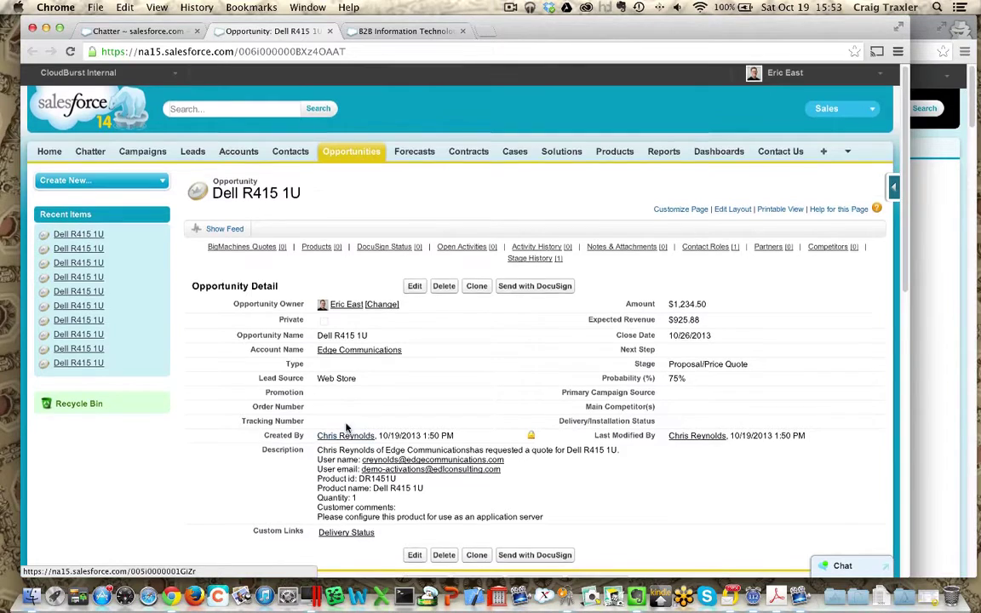
{"action": "scroll", "coordinate": [332, 430], "scroll_direction": "down", "scroll_amount": 3}
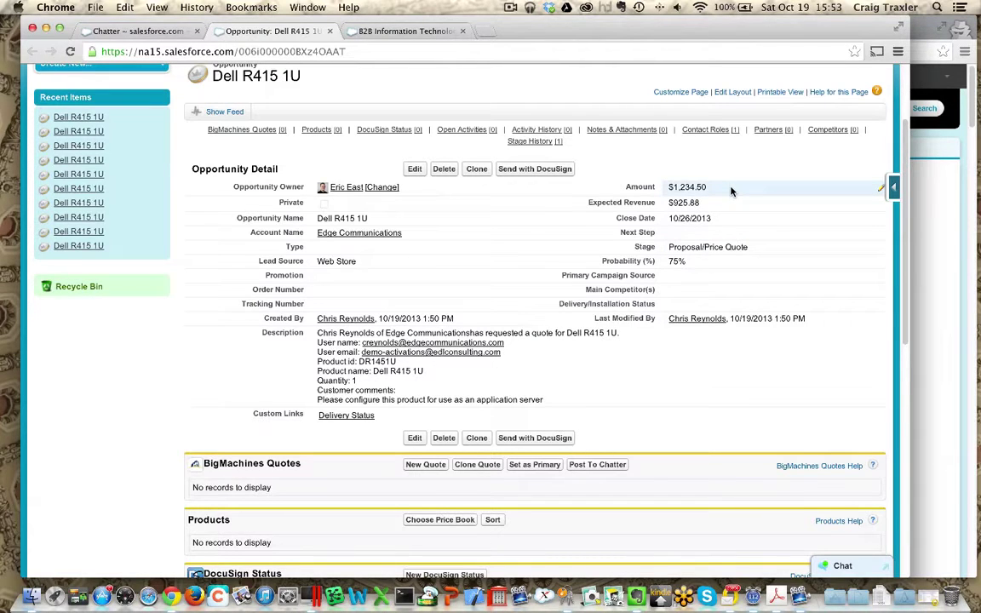
{"action": "scroll", "coordinate": [664, 409], "scroll_direction": "down", "scroll_amount": 5}
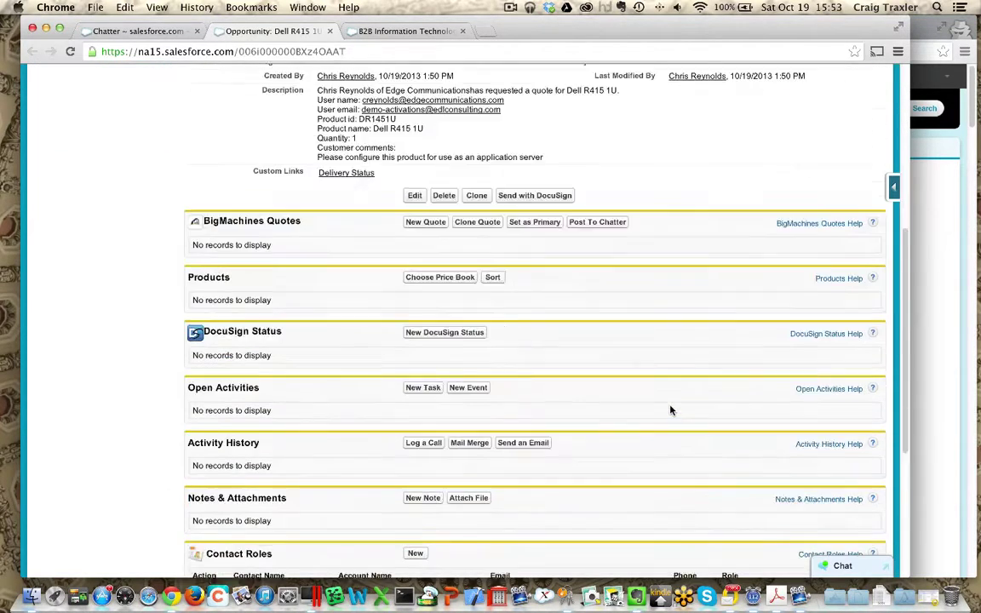
{"action": "scroll", "coordinate": [670, 410], "scroll_direction": "down", "scroll_amount": 2}
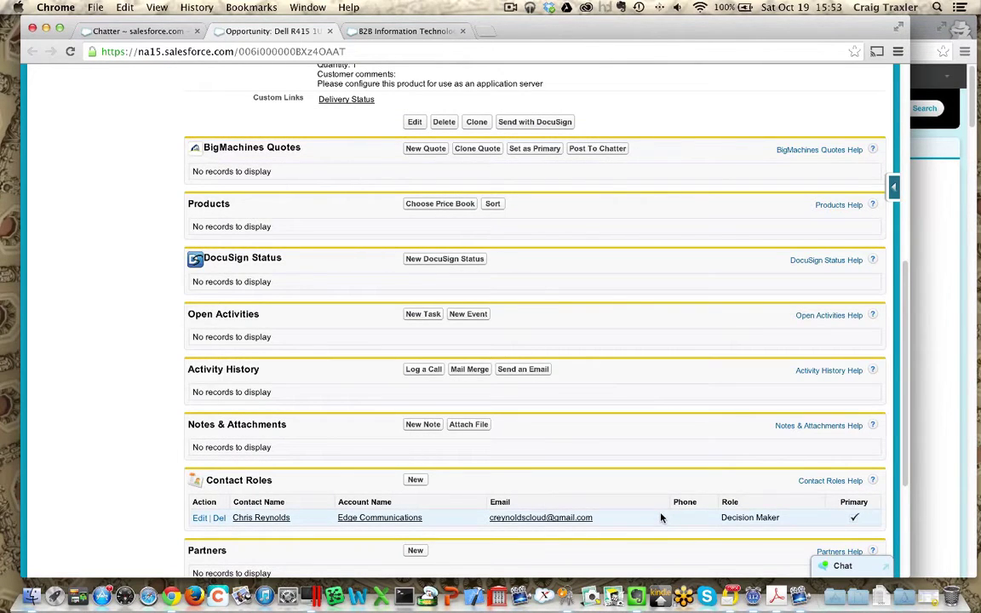
{"action": "scroll", "coordinate": [664, 518], "scroll_direction": "up", "scroll_amount": 7}
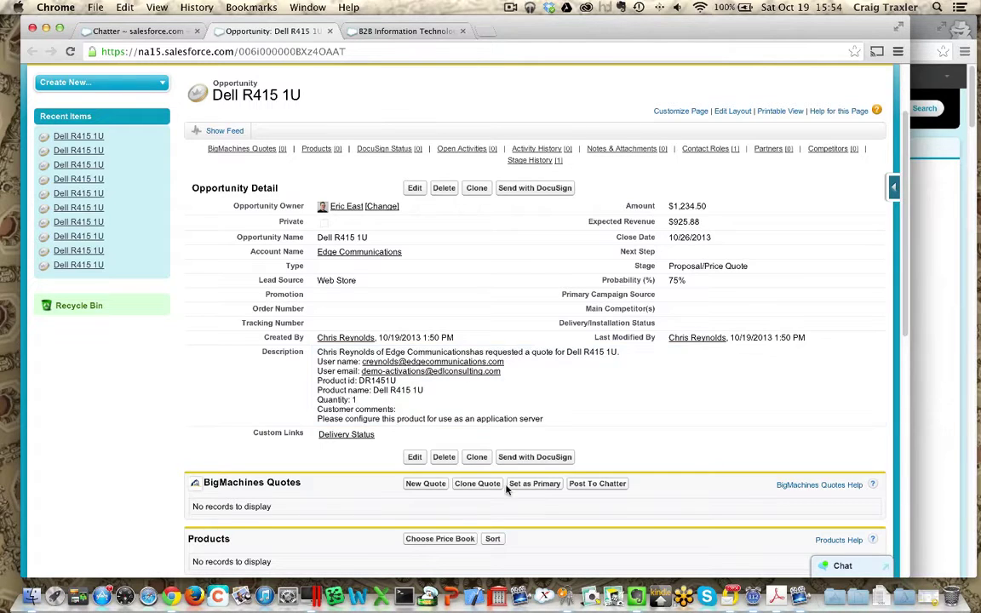
Create a new BigMachines quote from the Dell R415 1U opportunity and start a Managed Hosting configuration as its line item
{"action": "left_click", "coordinate": [430, 484]}
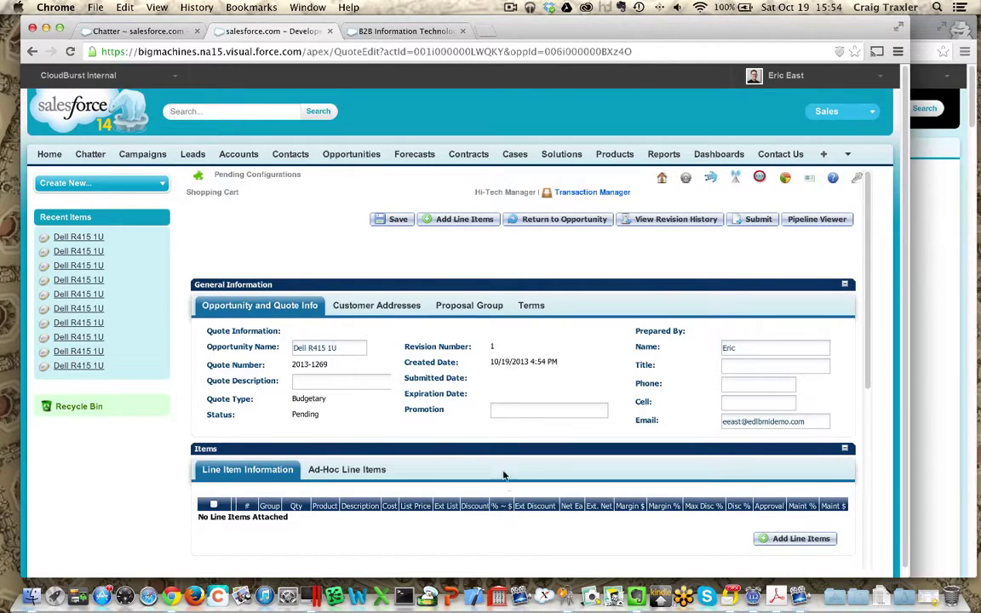
{"action": "left_click", "coordinate": [464, 220]}
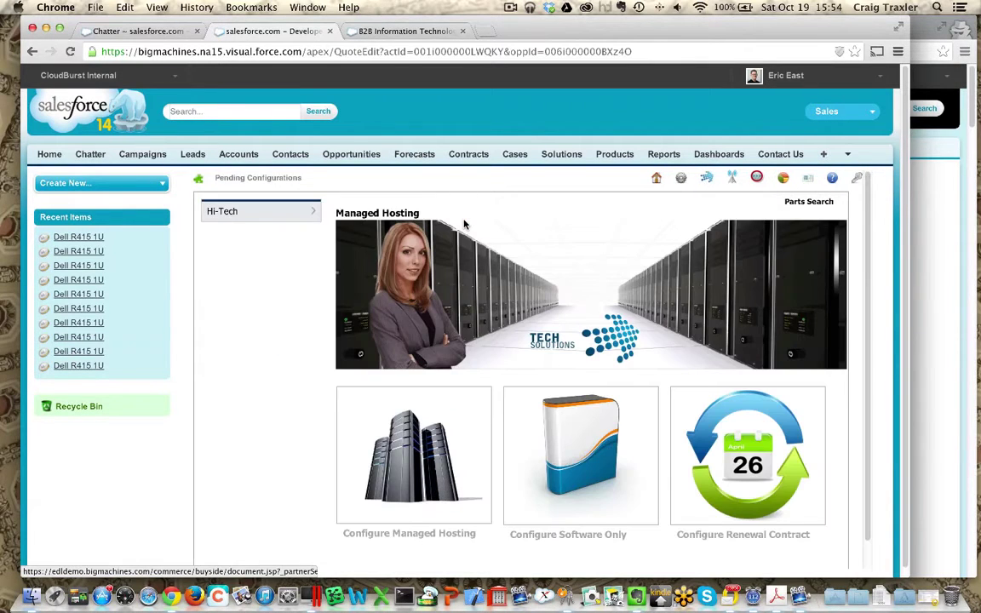
{"action": "left_click", "coordinate": [412, 413]}
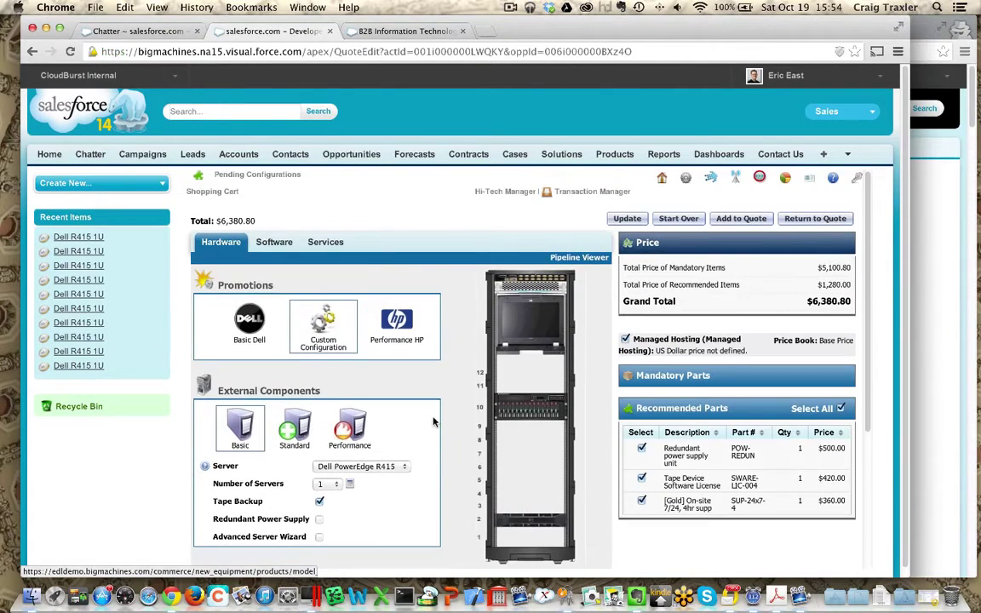
Include a redundant power supply in the server configuration and set the hard drive to 500 GB 10k
{"action": "scroll", "coordinate": [433, 421], "scroll_direction": "down", "scroll_amount": 3}
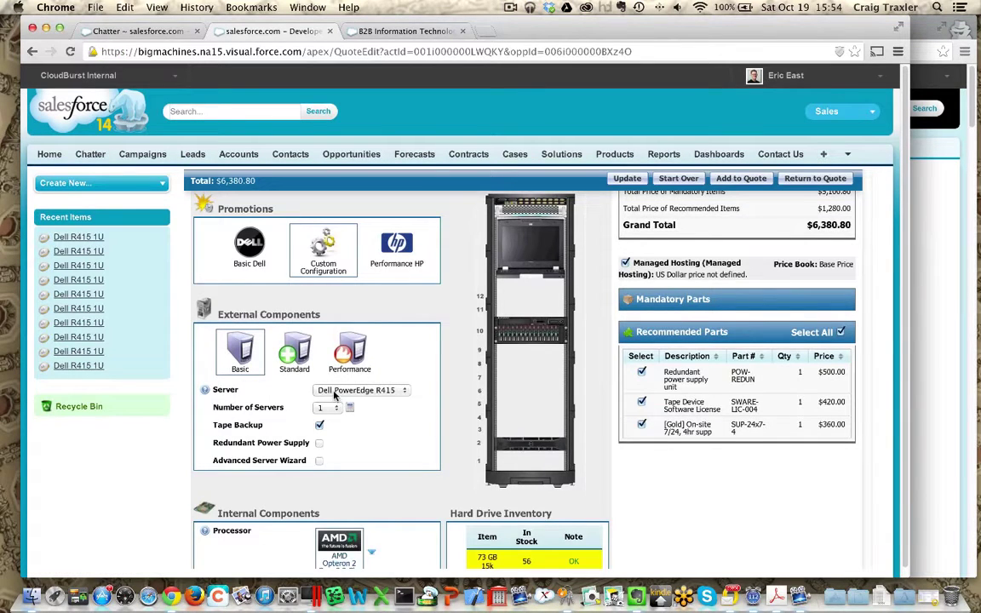
{"action": "left_click", "coordinate": [319, 442]}
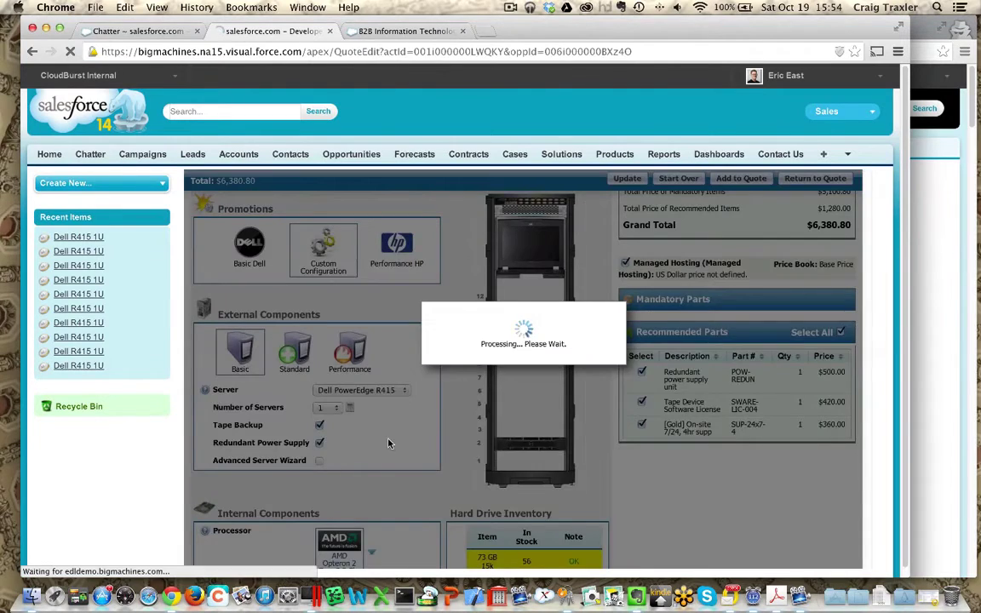
{"action": "scroll", "coordinate": [406, 439], "scroll_direction": "down", "scroll_amount": 5}
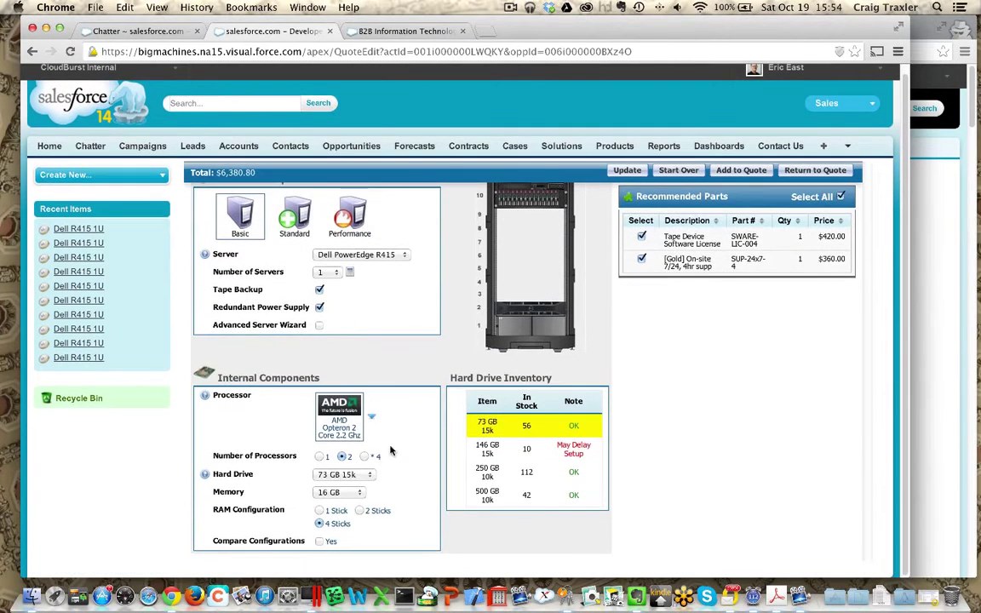
{"action": "left_click", "coordinate": [341, 476]}
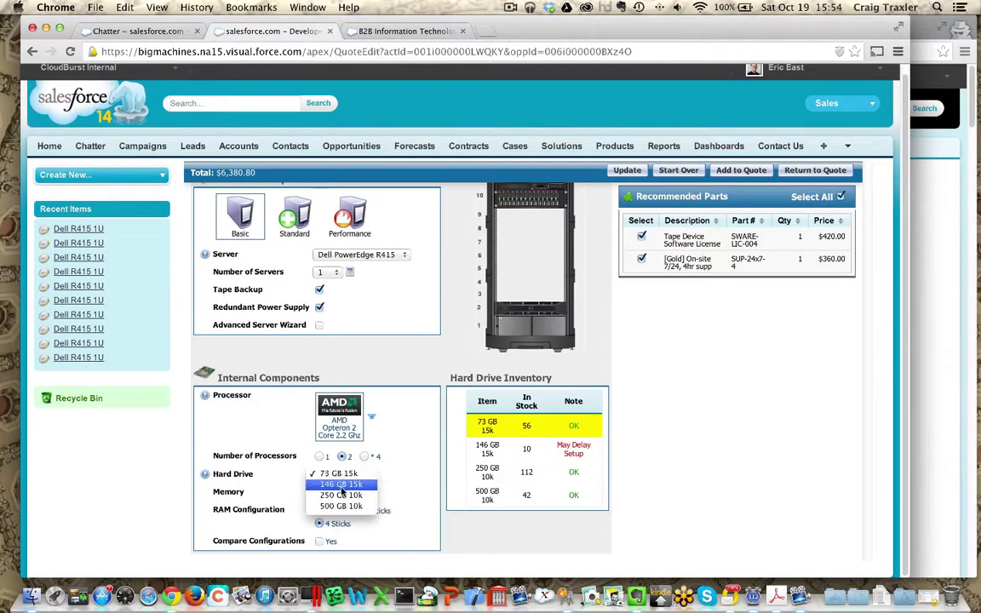
{"action": "left_click", "coordinate": [341, 506]}
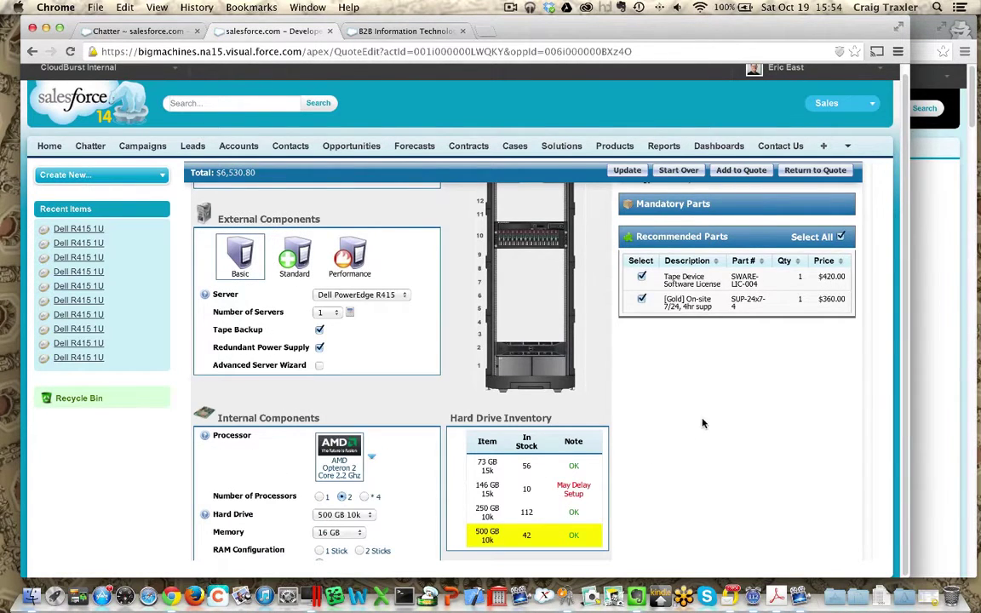
Add the configured Managed Hosting package to the quote and review its line items
{"action": "scroll", "coordinate": [667, 442], "scroll_direction": "up", "scroll_amount": 4}
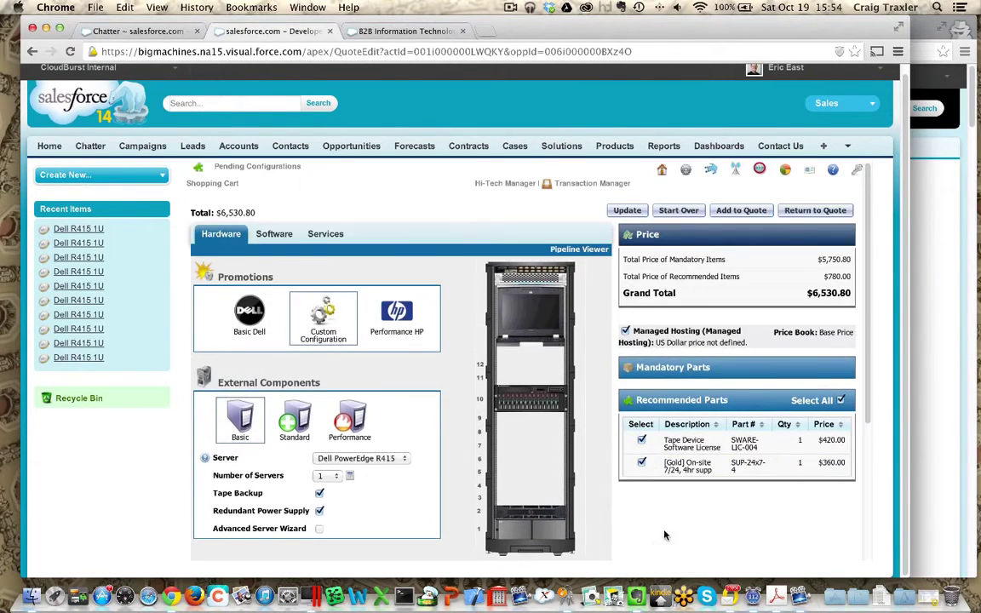
{"action": "left_click", "coordinate": [740, 213]}
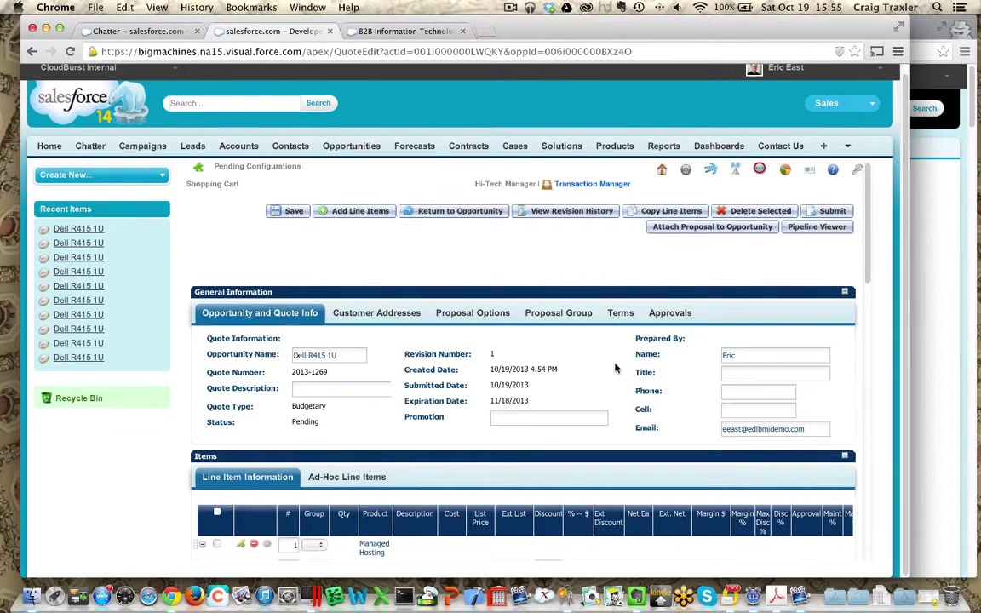
{"action": "scroll", "coordinate": [613, 368], "scroll_direction": "down", "scroll_amount": 10}
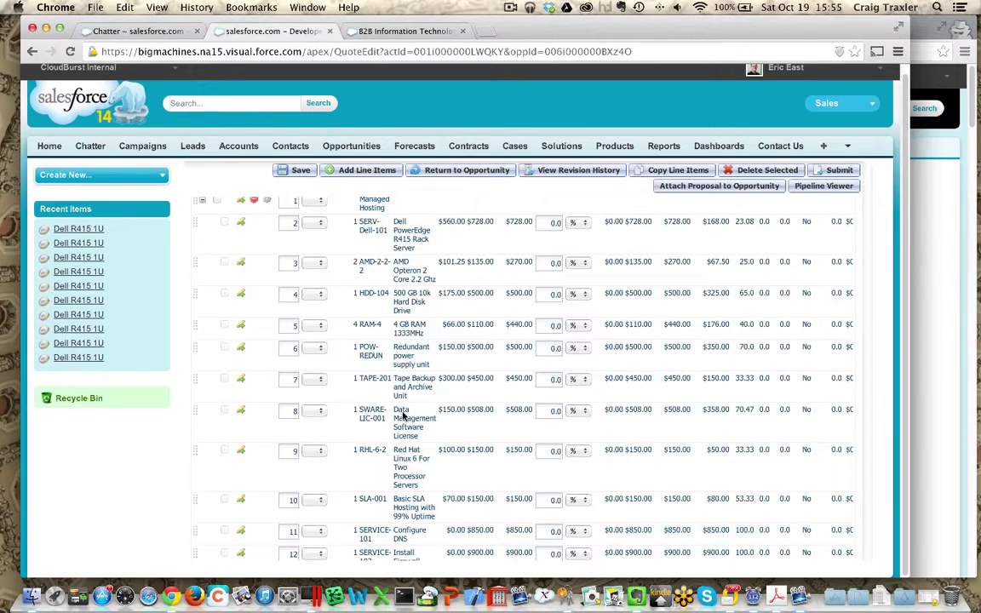
Attach the proposal to the opportunity and return from the quote to the Dell R415 1U opportunity record
{"action": "scroll", "coordinate": [426, 432], "scroll_direction": "down", "scroll_amount": 4}
{"action": "scroll", "coordinate": [425, 432], "scroll_direction": "up", "scroll_amount": 14}
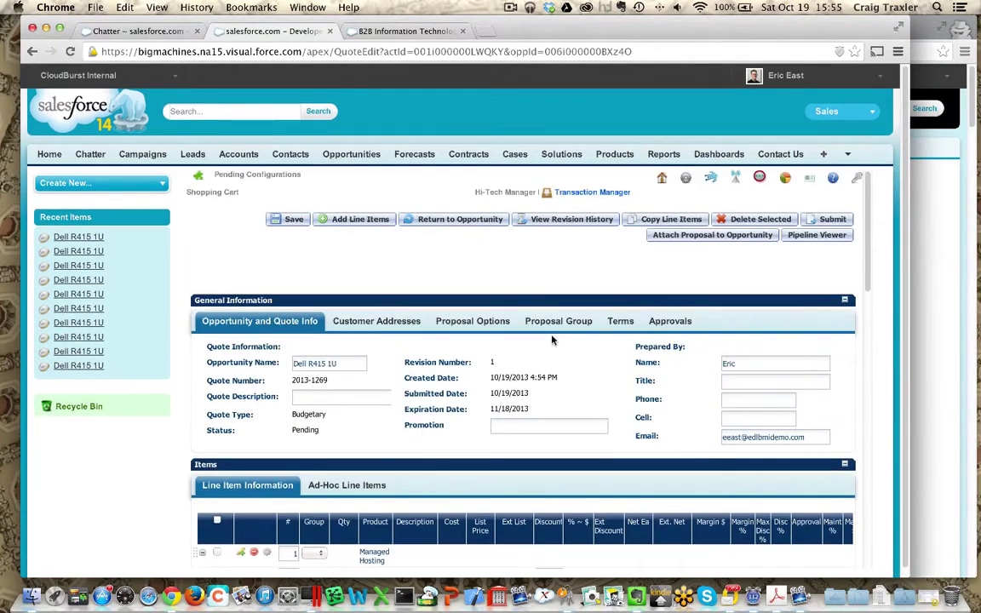
{"action": "left_click", "coordinate": [689, 240]}
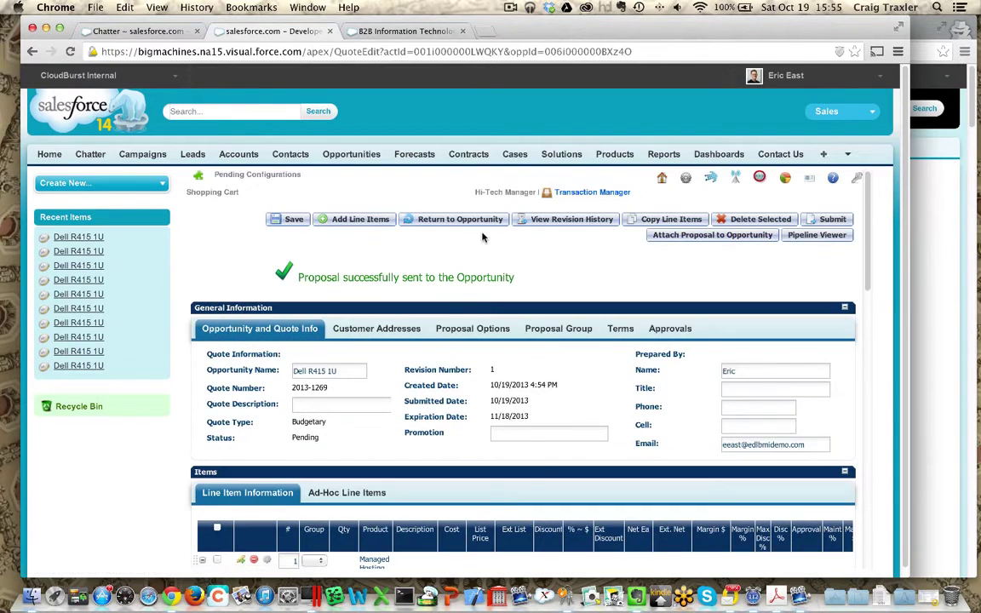
{"action": "left_click", "coordinate": [457, 221]}
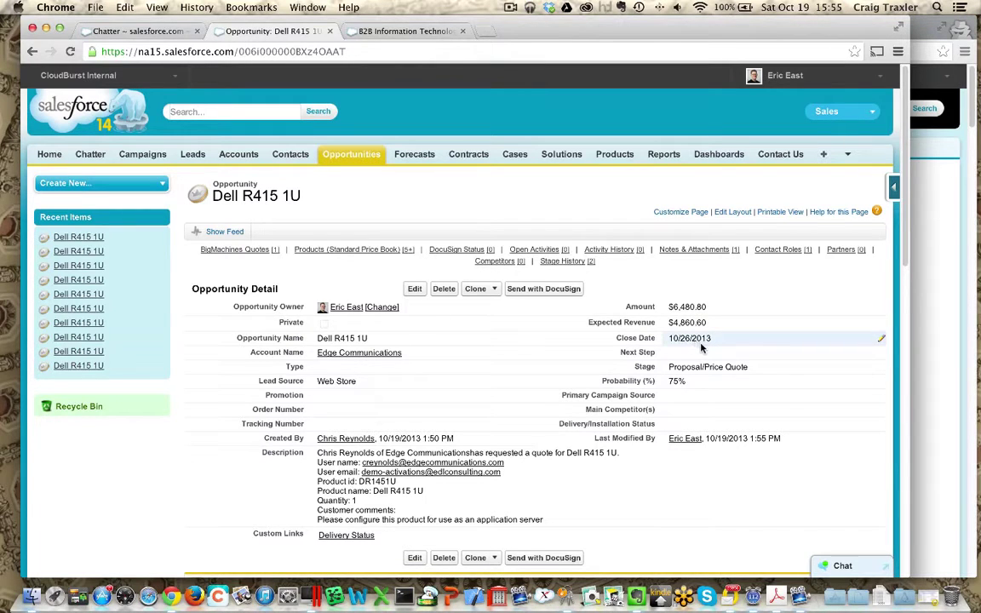
Review the opportunity's details and its BigMachines Quotes and Products related lists
{"action": "scroll", "coordinate": [702, 349], "scroll_direction": "down", "scroll_amount": 5}
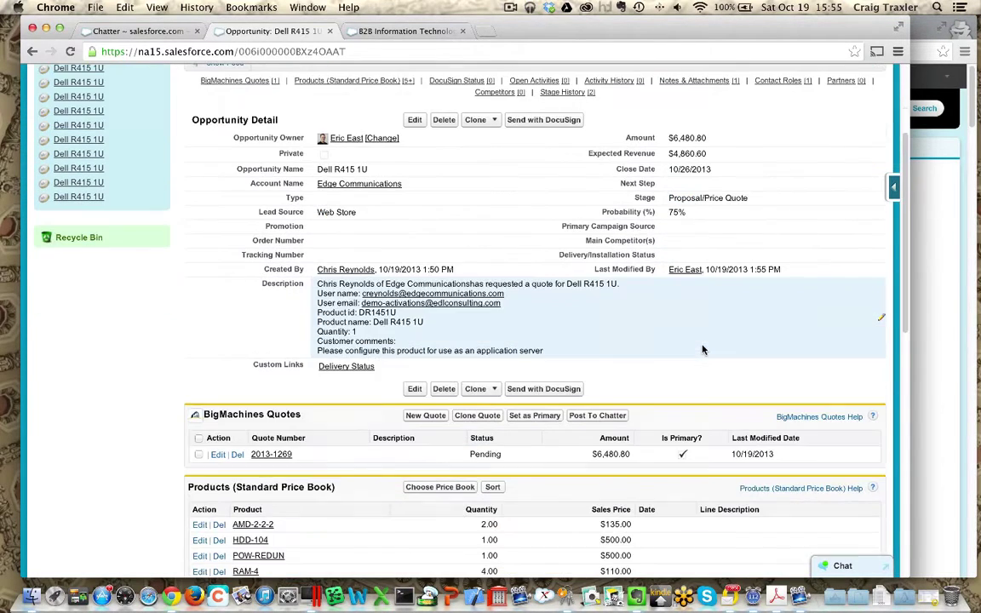
{"action": "scroll", "coordinate": [702, 349], "scroll_direction": "down", "scroll_amount": 3}
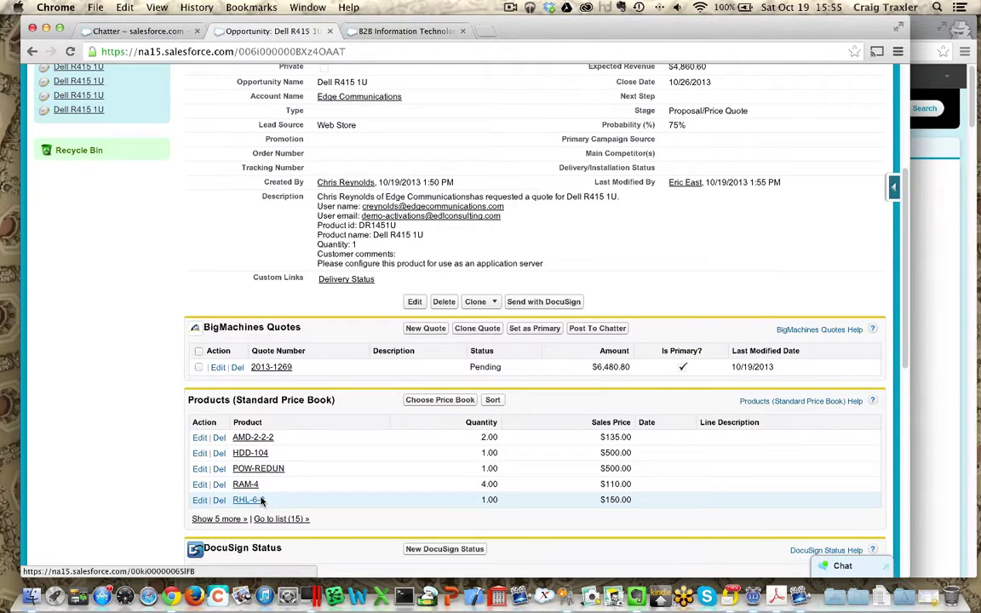
{"action": "scroll", "coordinate": [262, 502], "scroll_direction": "down", "scroll_amount": 5}
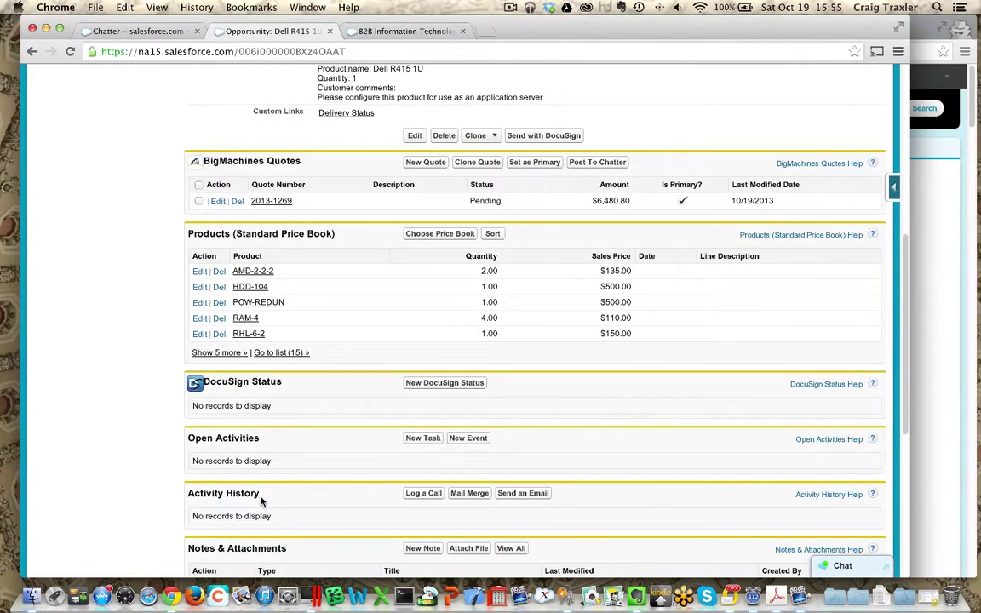
{"action": "scroll", "coordinate": [274, 500], "scroll_direction": "up", "scroll_amount": 4}
{"action": "scroll", "coordinate": [276, 500], "scroll_direction": "up", "scroll_amount": 3}
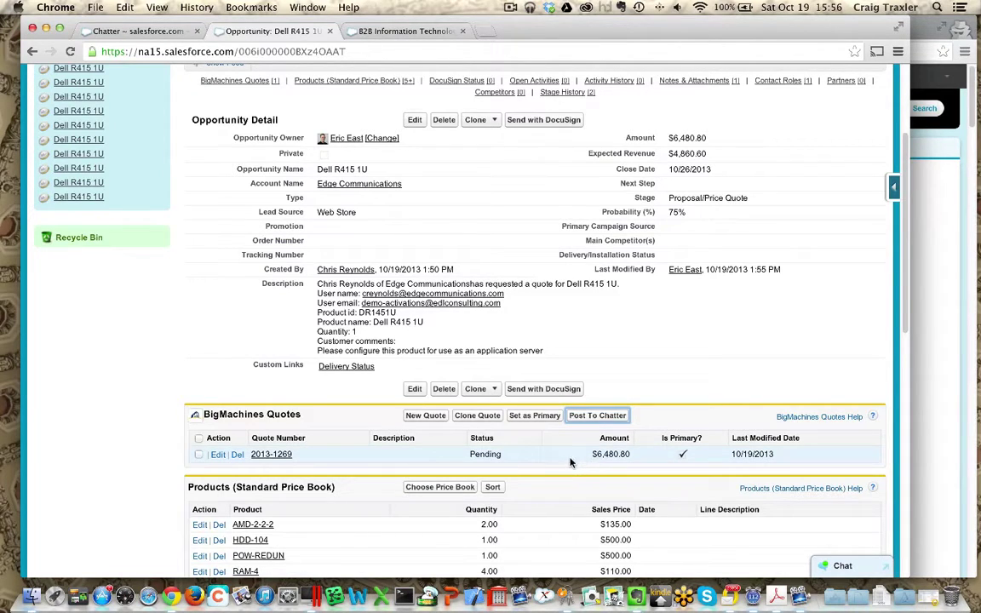
Post the pending BigMachines quote to Edge Communications Collaboration in Chatter, addressing the customer by first name and asking "is this what you were looking for?"
{"action": "left_click", "coordinate": [198, 455]}
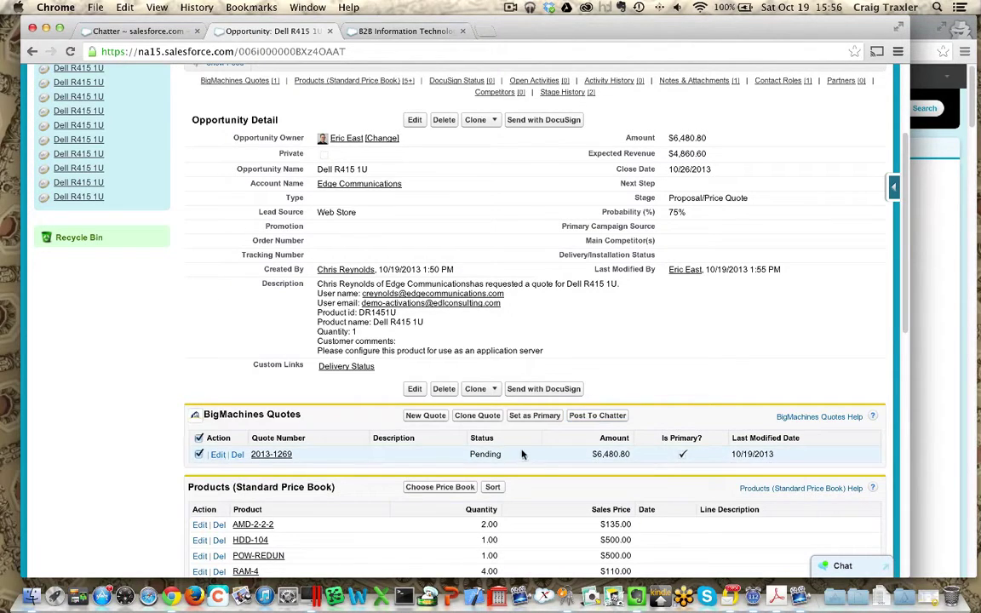
{"action": "left_click", "coordinate": [585, 417]}
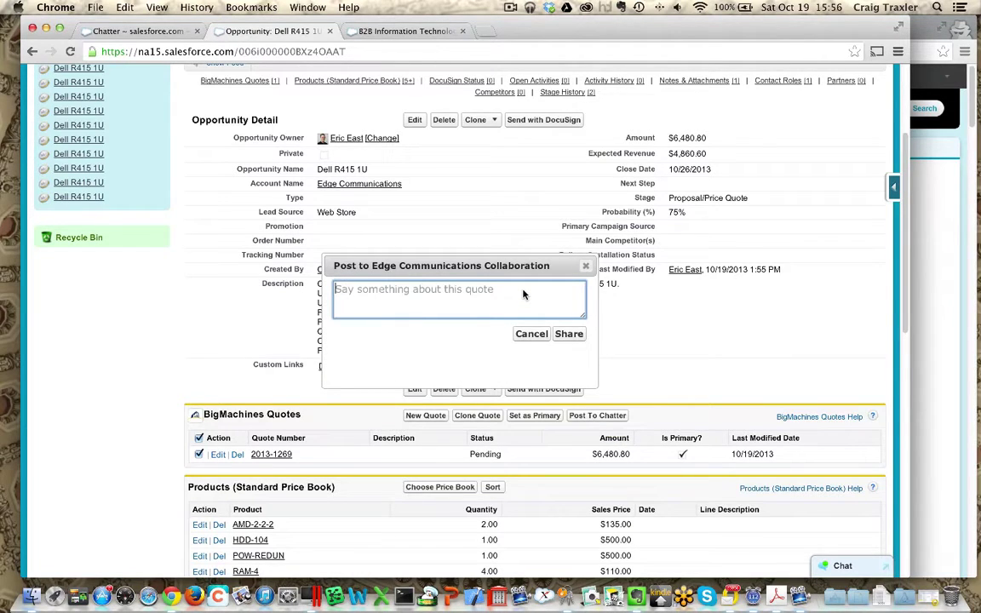
{"action": "type", "text": "Chri"}
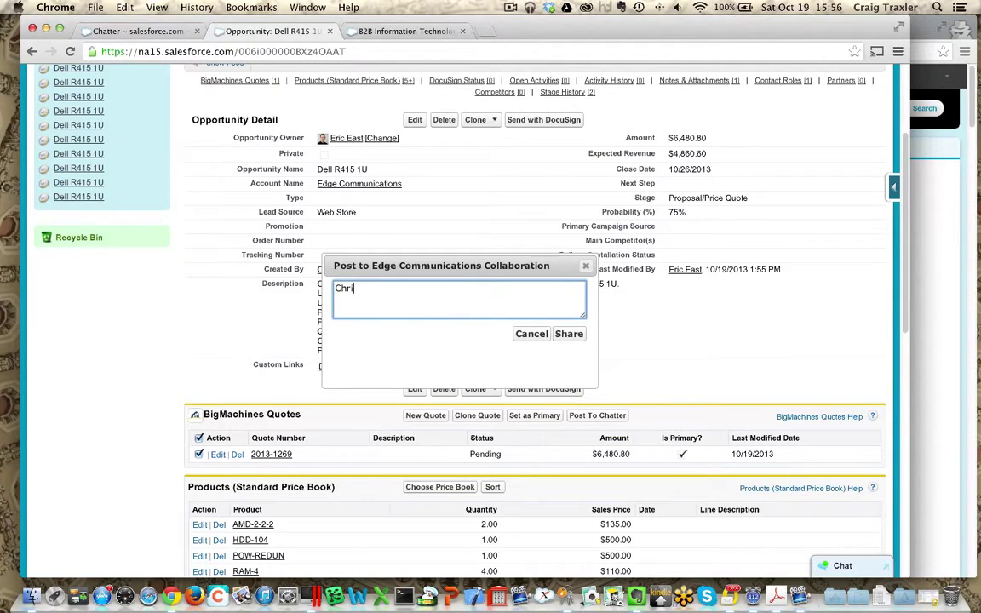
{"action": "type", "text": "s, is this what you were "}
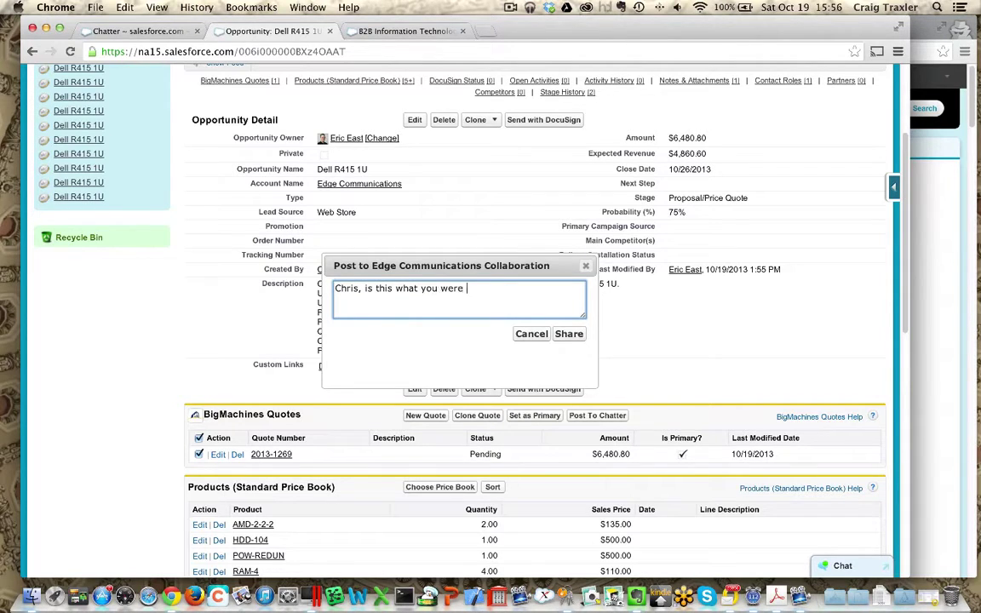
{"action": "type", "text": "looking for?"}
{"action": "left_click", "coordinate": [564, 334]}
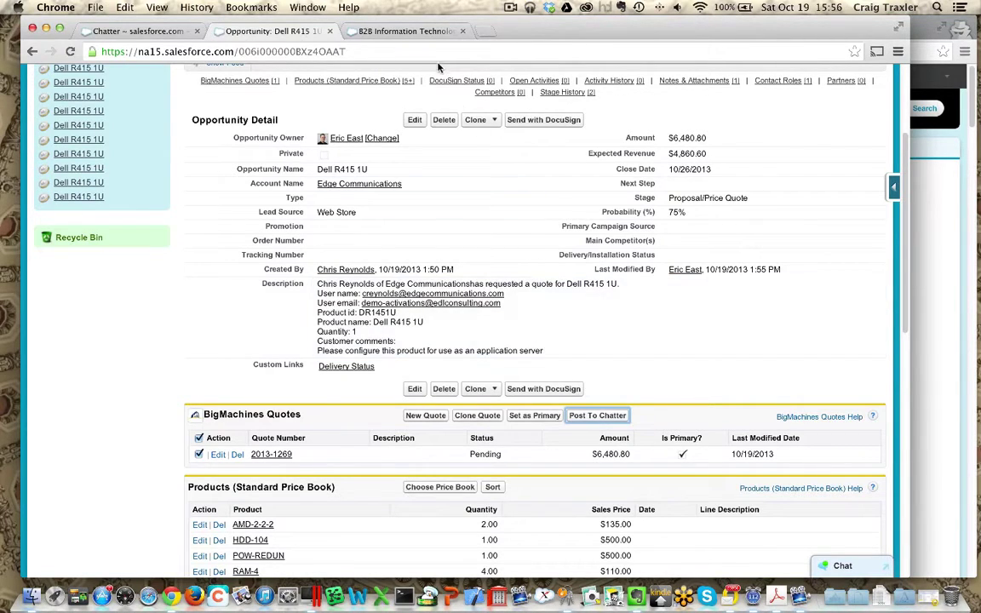
In the CloudBurst Direct storefront, refresh the Chatter feed and reply to the posted quote "This looks good.", asking the colleague by first name "what do you think?"
{"action": "left_click", "coordinate": [431, 32]}
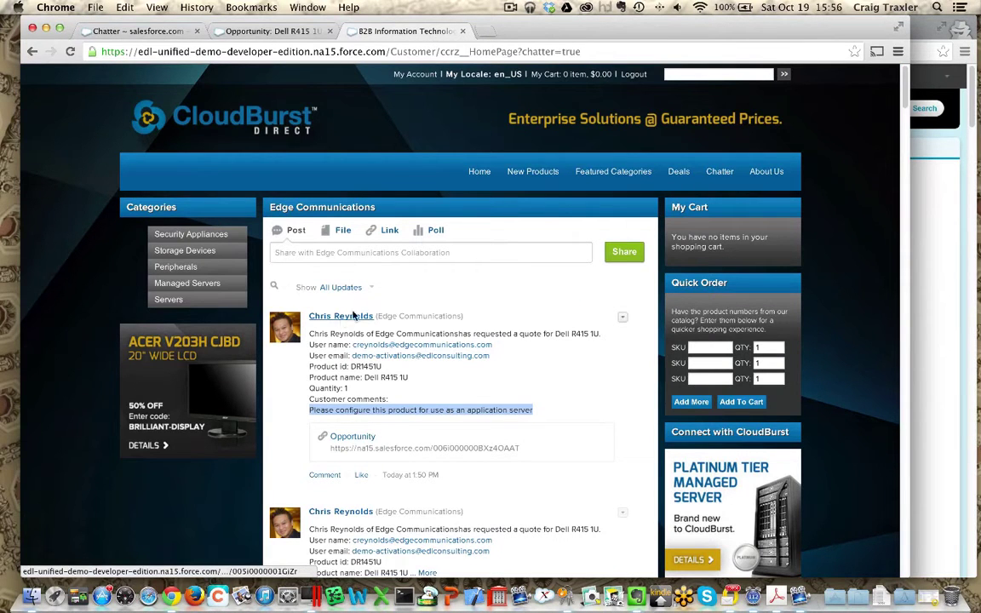
{"action": "left_click", "coordinate": [72, 53]}
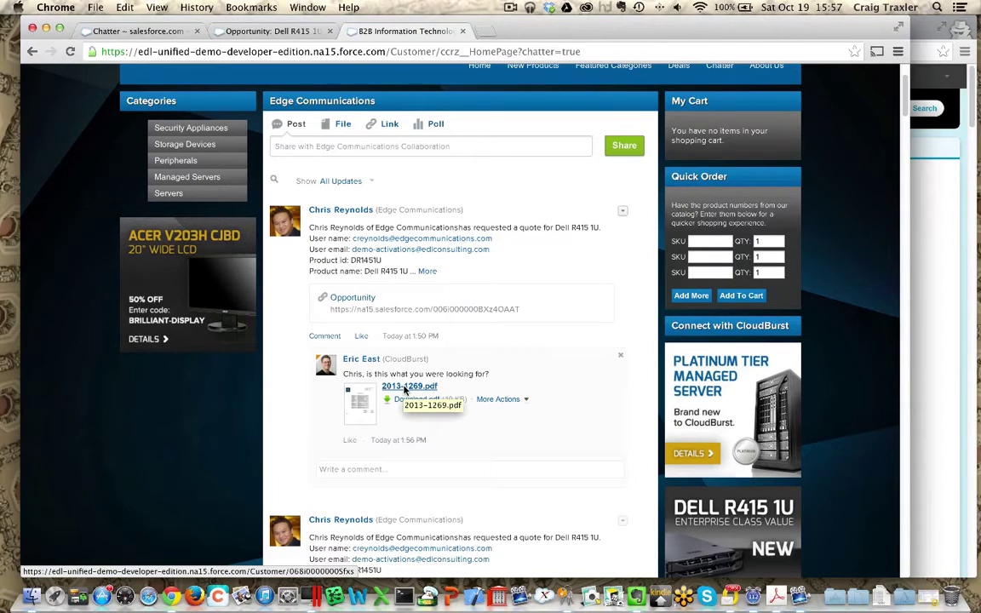
{"action": "left_click", "coordinate": [409, 471]}
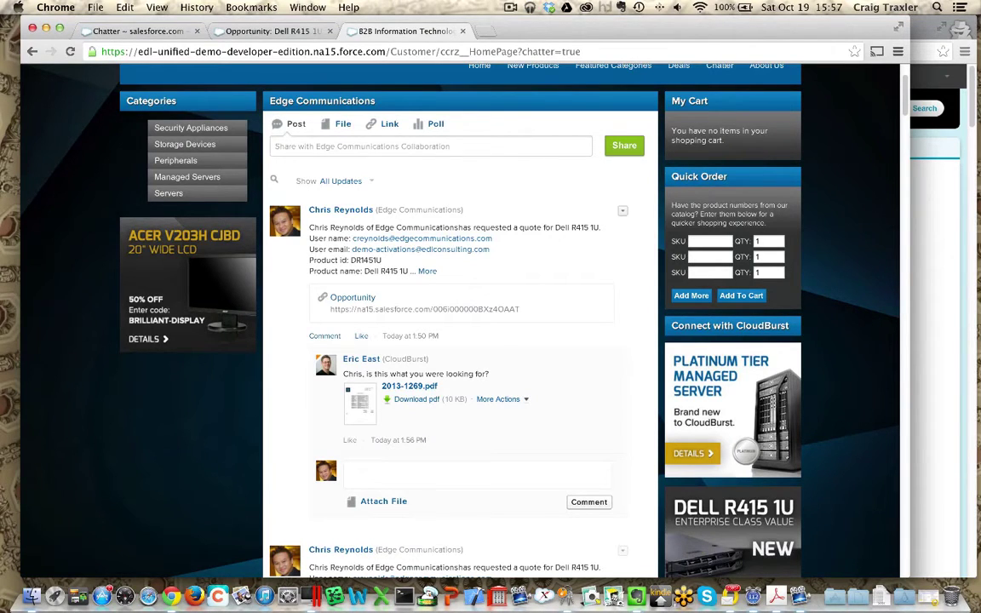
{"action": "type", "text": "This looks "}
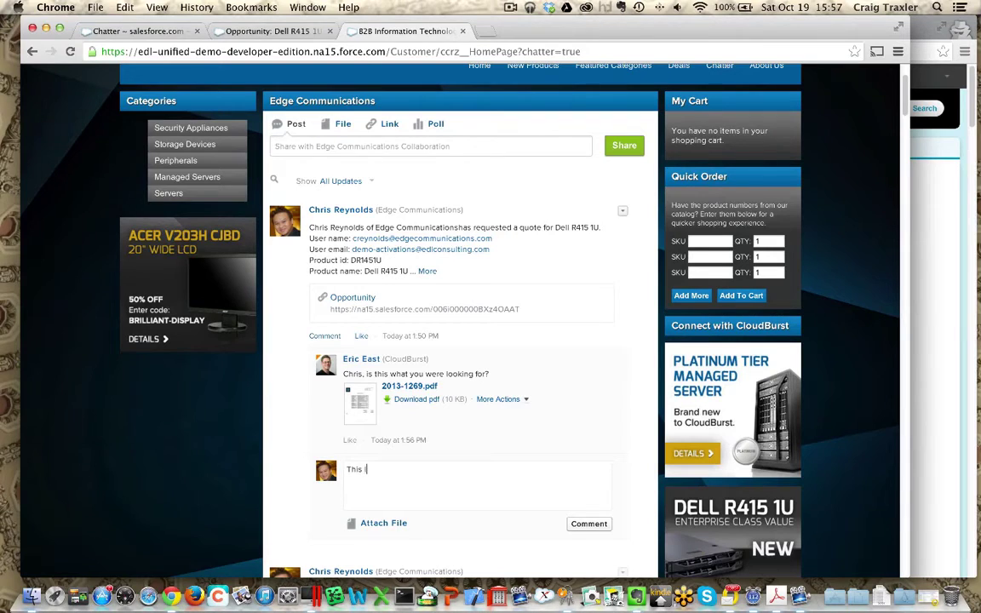
{"action": "type", "text": "good.  Scott, what do you t"}
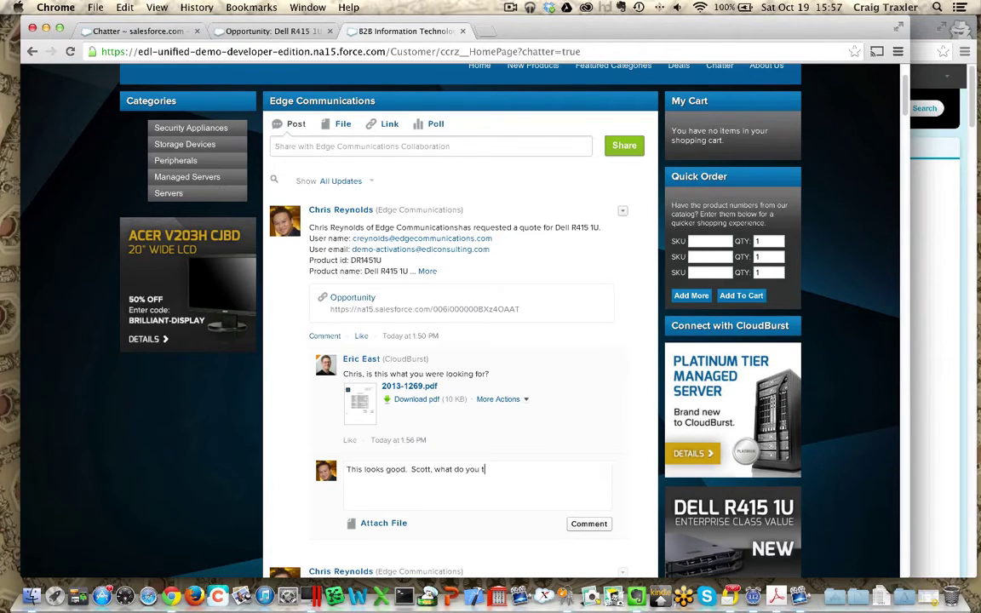
{"action": "type", "text": "hink?"}
{"action": "left_click", "coordinate": [596, 525]}
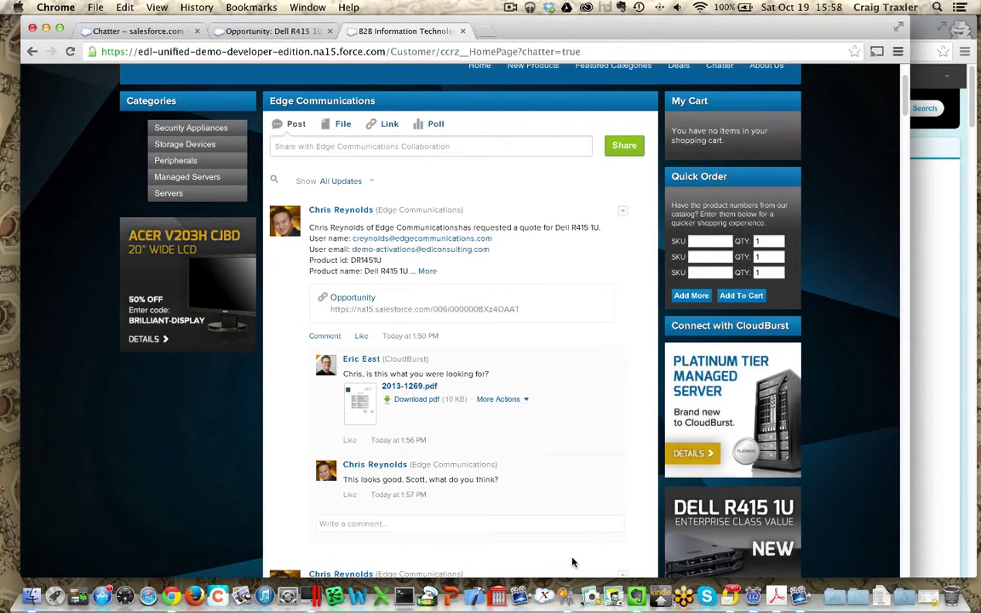
Switch to the colleague's CloudBurst community window, refresh the Chatter feed, and read the comments on the newest Dell R415 1U quote request
{"action": "left_click", "coordinate": [934, 445]}
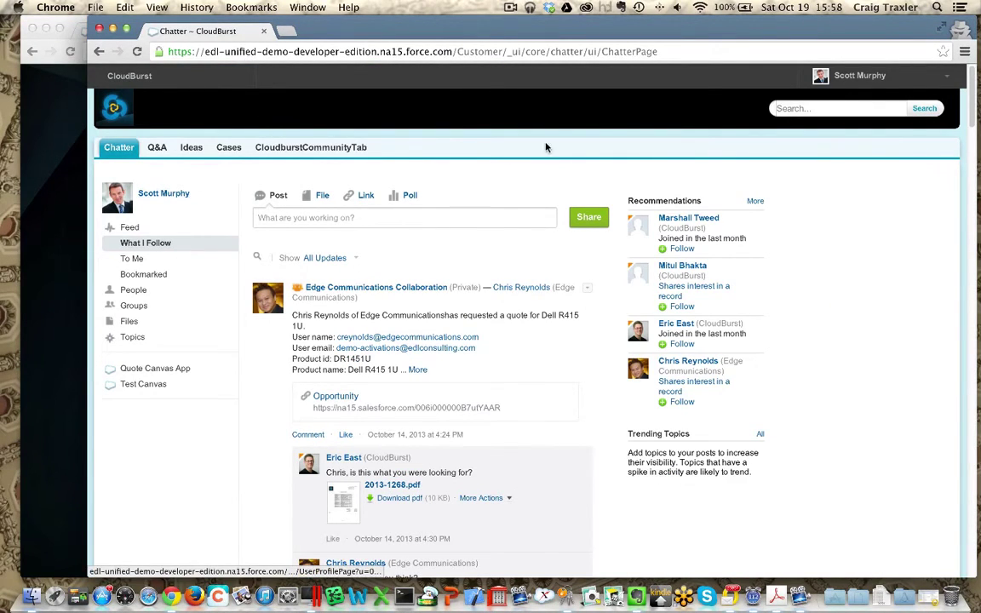
{"action": "left_click", "coordinate": [135, 51]}
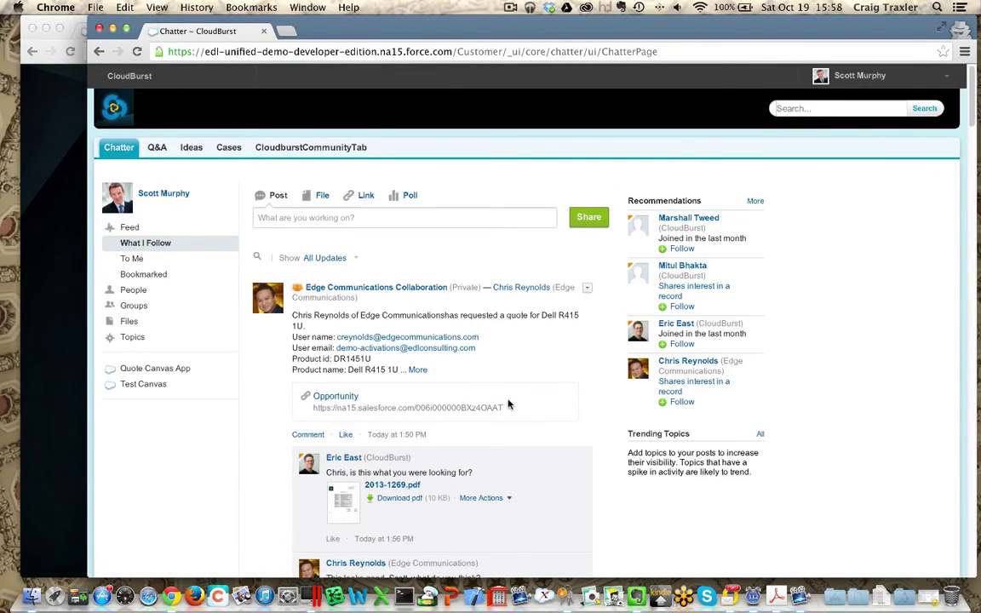
{"action": "scroll", "coordinate": [515, 407], "scroll_direction": "down", "scroll_amount": 3}
{"action": "scroll", "coordinate": [526, 410], "scroll_direction": "down", "scroll_amount": 2}
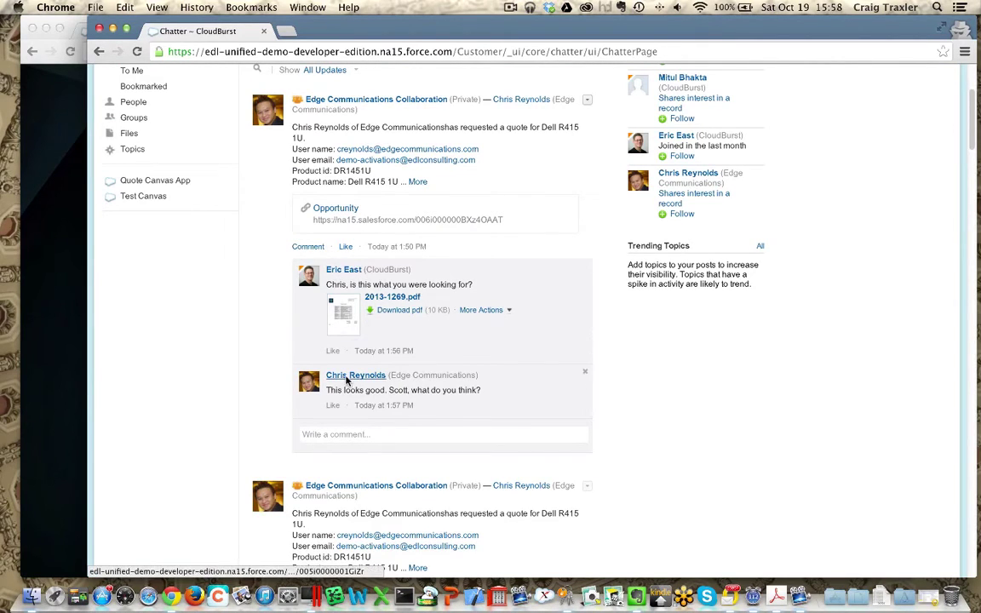
{"action": "mouse_move", "coordinate": [347, 383]}
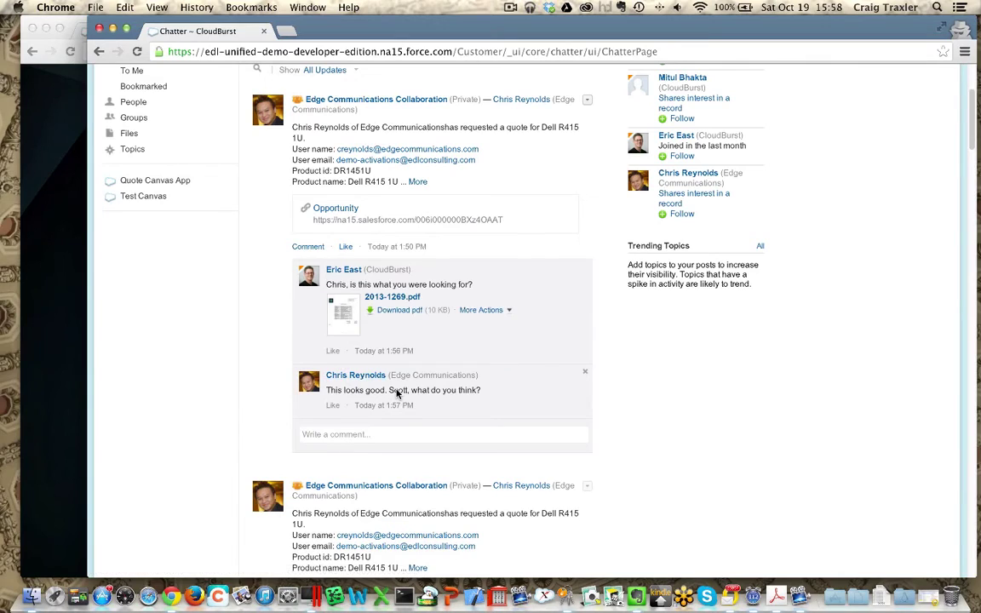
Reply as the colleague on the newest quote request with the comment "This is what we need. Why don't we go with it."
{"action": "left_click", "coordinate": [406, 433]}
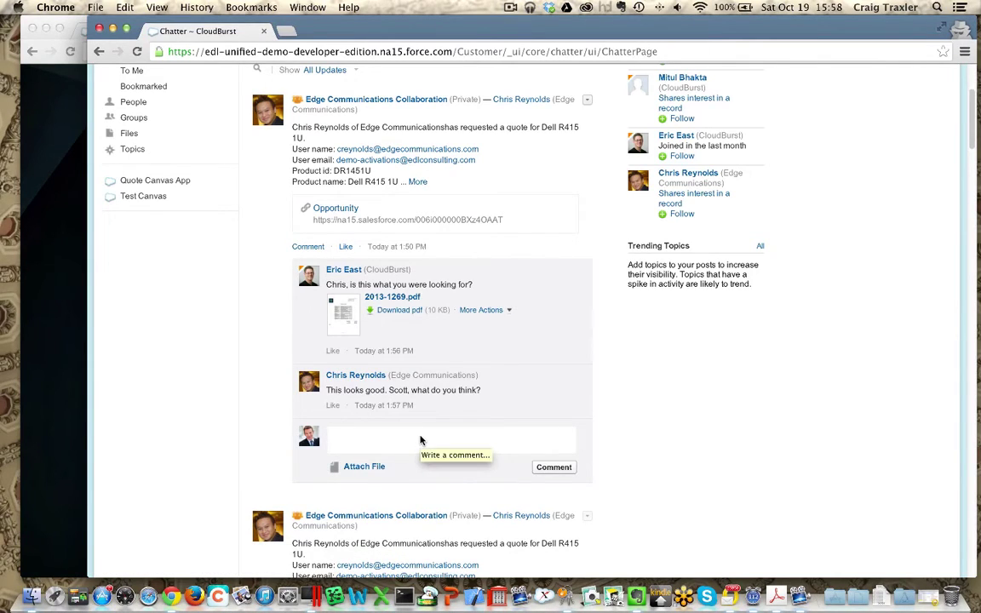
{"action": "type", "text": "This is w"}
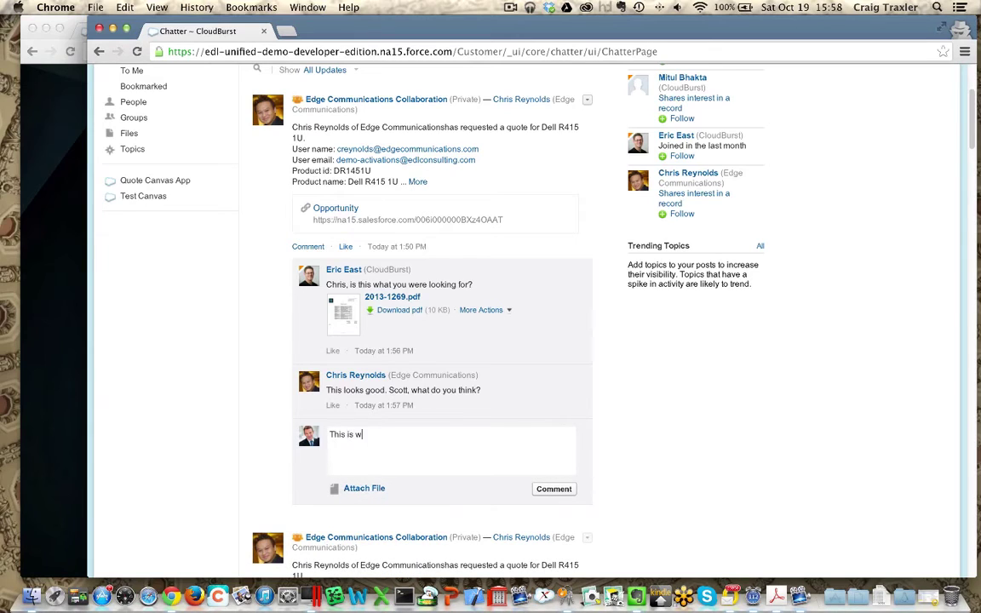
{"action": "type", "text": "hat we need,"}
{"action": "key", "text": "BackSpace"}
{"action": "key", "text": "BackSpace"}
{"action": "type", "text": ".  Why don't we go "}
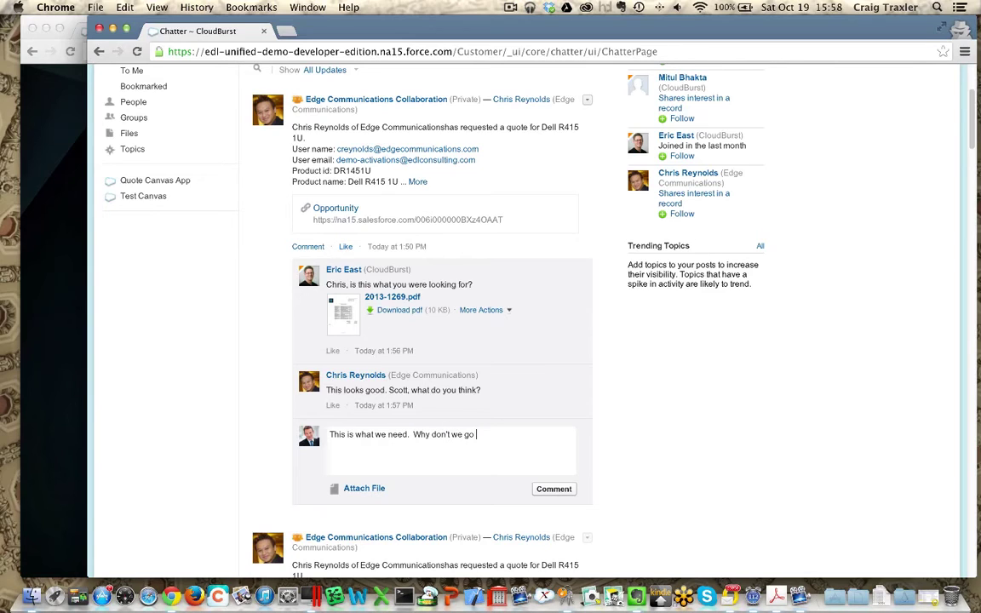
{"action": "type", "text": "with t"}
{"action": "key", "text": "BackSpace"}
{"action": "key", "text": "BackSpace"}
{"action": "key", "text": "BackSpace"}
{"action": "key", "text": "BackSpace"}
{"action": "key", "text": "BackSpace"}
{"action": "type", "text": "ith it."}
{"action": "left_click", "coordinate": [548, 486]}
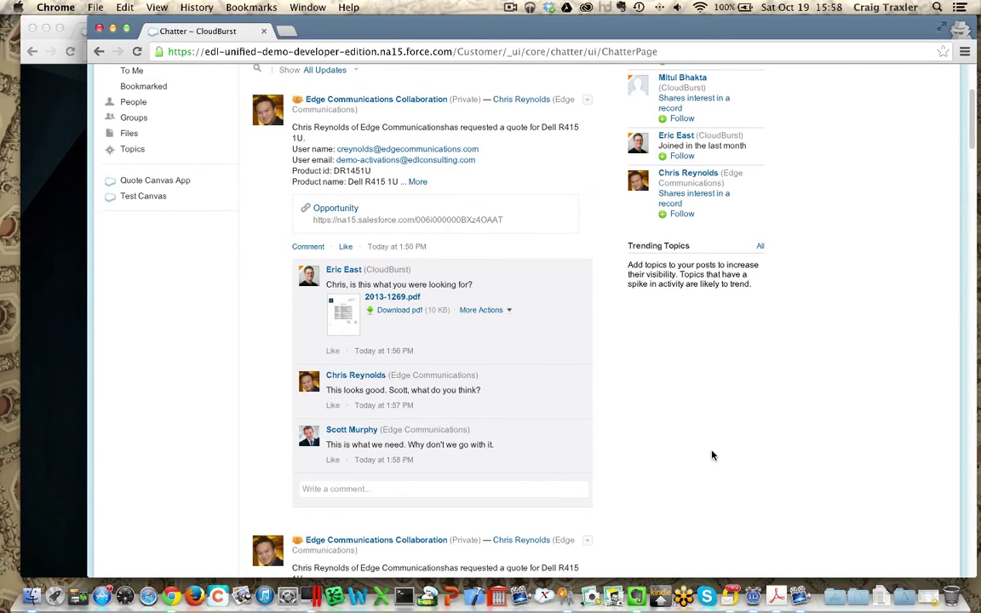
Switch back to the CloudBurst Direct storefront window and return to the start of its Edge Communications feed
{"action": "left_click", "coordinate": [60, 327]}
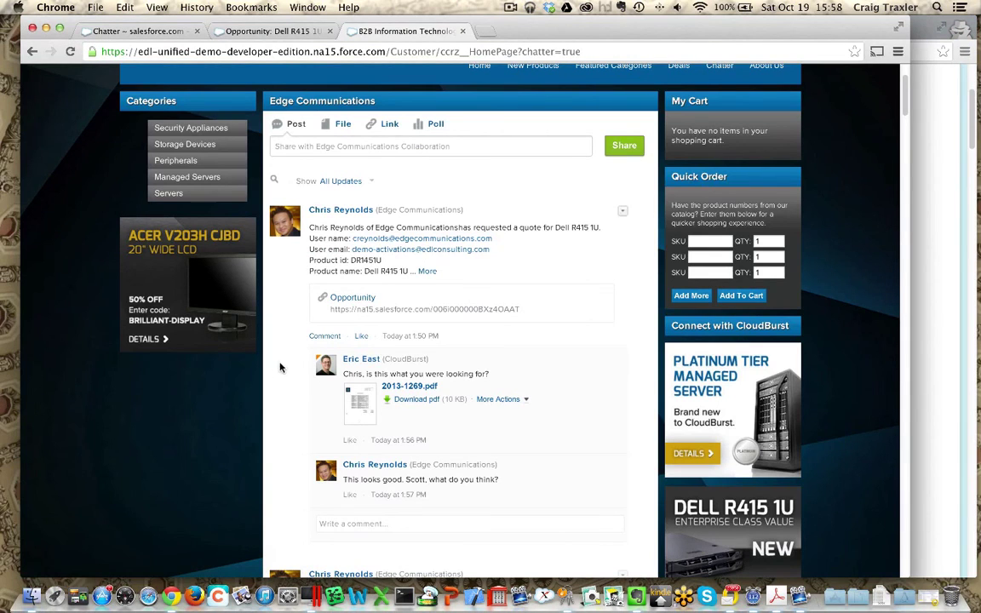
{"action": "scroll", "coordinate": [480, 257], "scroll_direction": "up", "scroll_amount": 3}
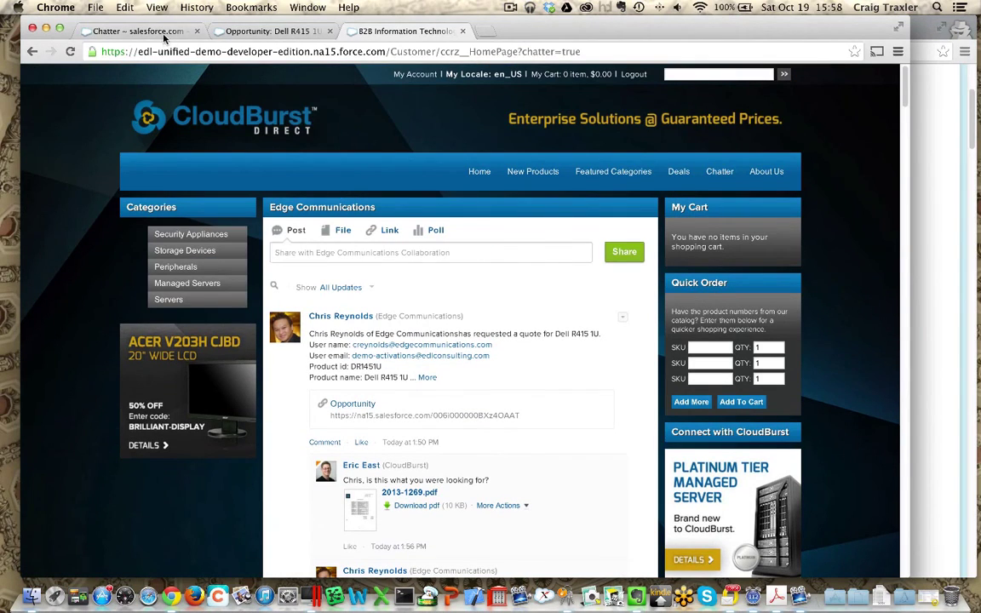